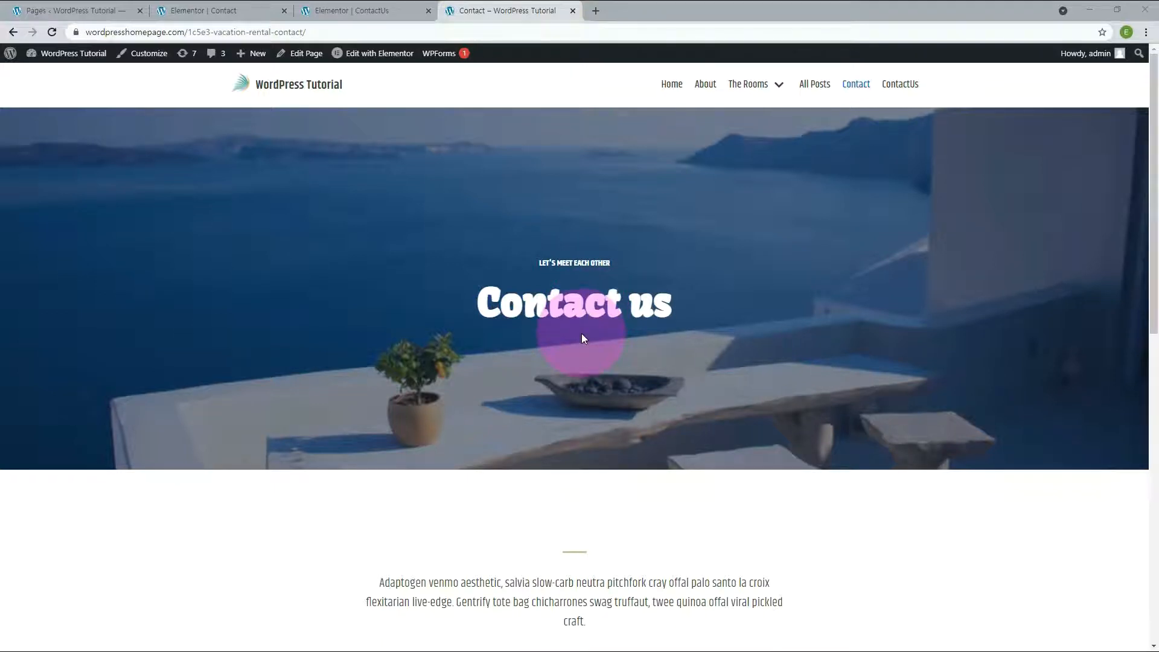
- Compare the live ContactUs page with the existing Contact page on the website
click(900, 84)
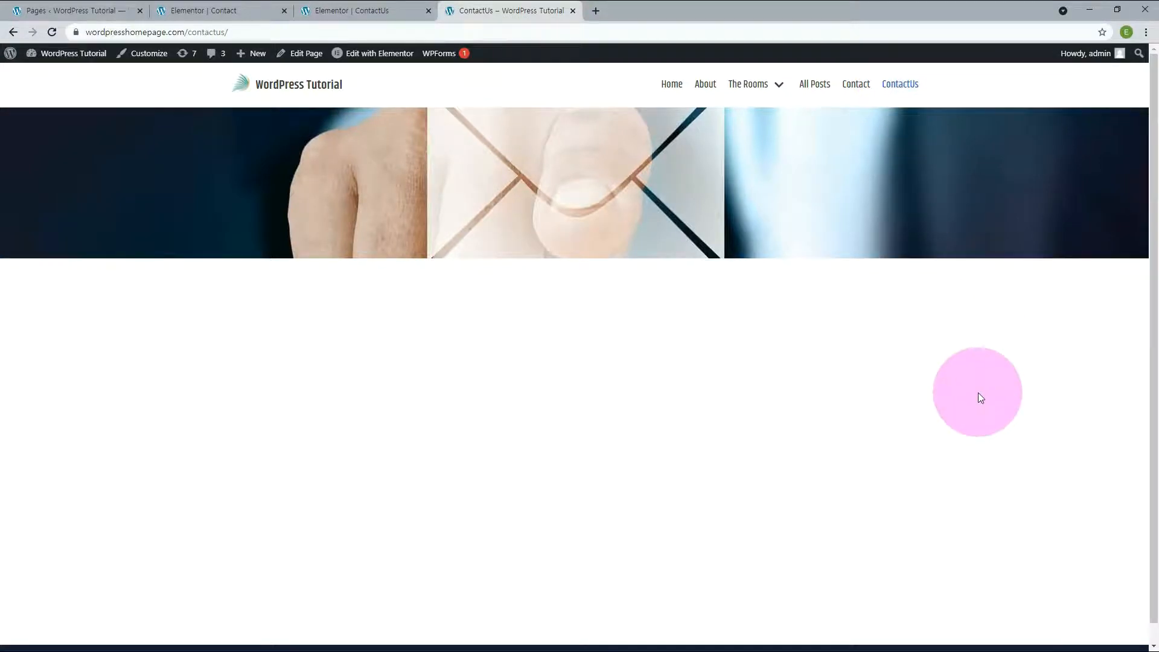
scroll(978, 390, down, 1)
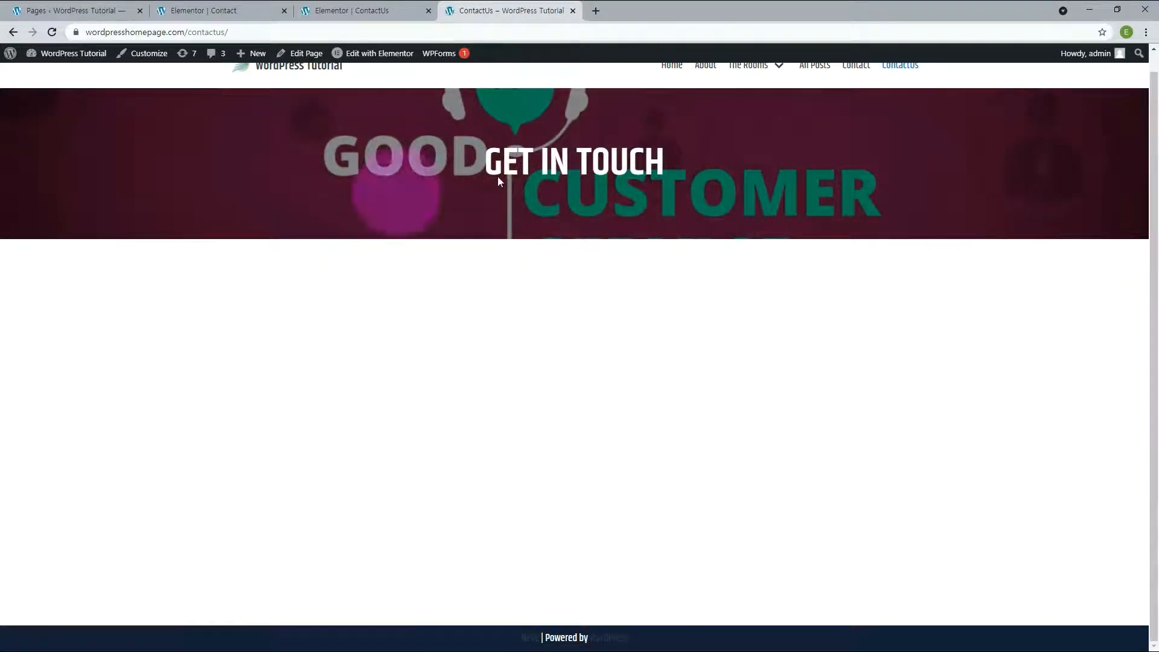
scroll(903, 436, up, 1)
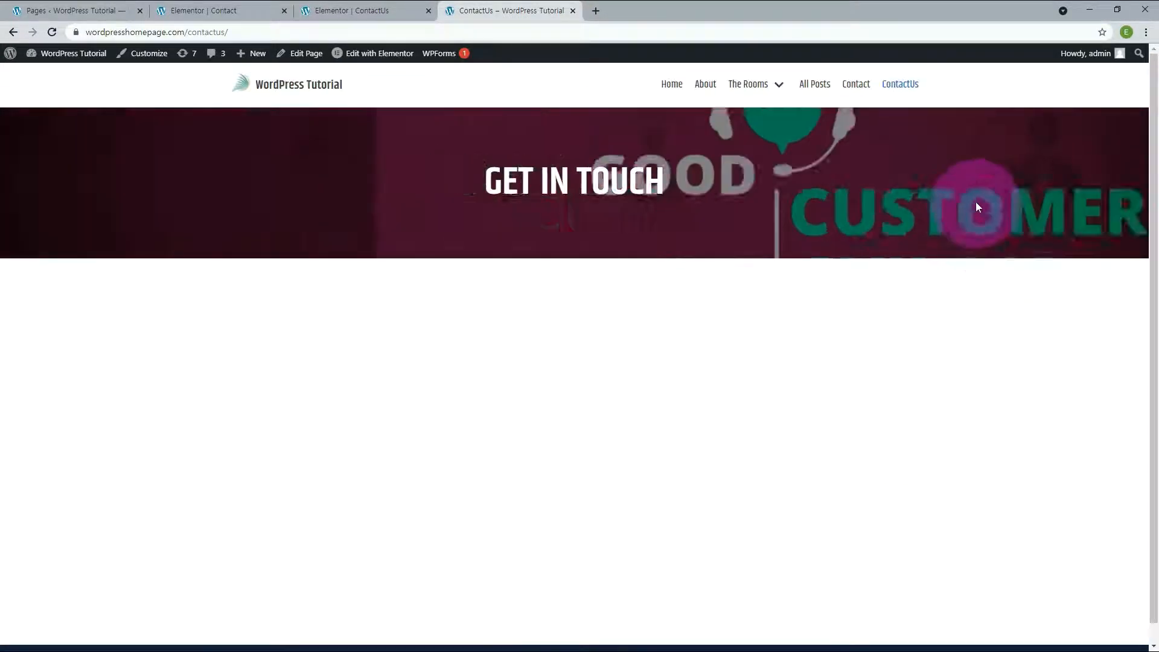
click(861, 95)
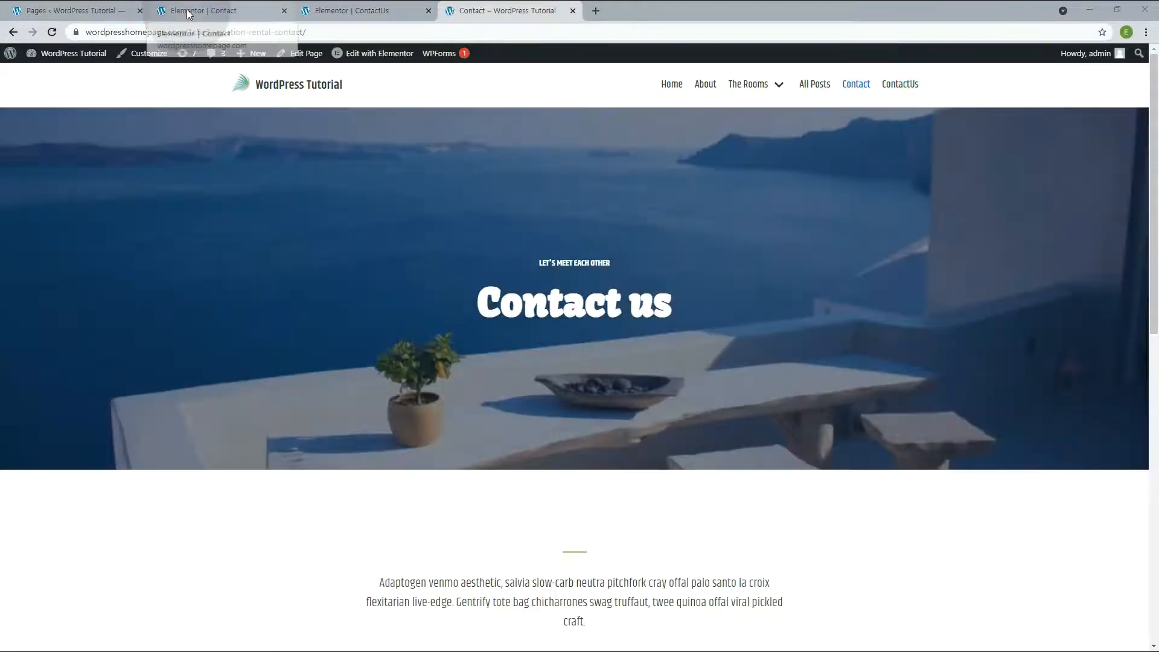
- In the Contact page's editor, save the section containing "How to find us" and the contact form as a template named "Contact Us"
click(187, 9)
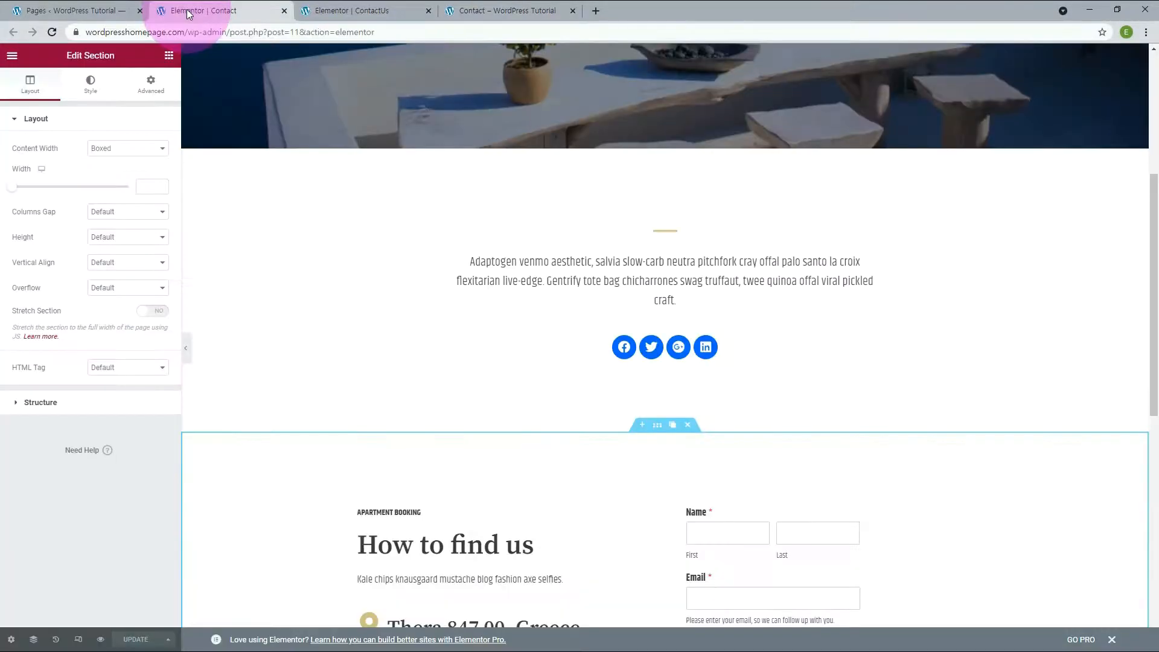
scroll(448, 299, down, 5)
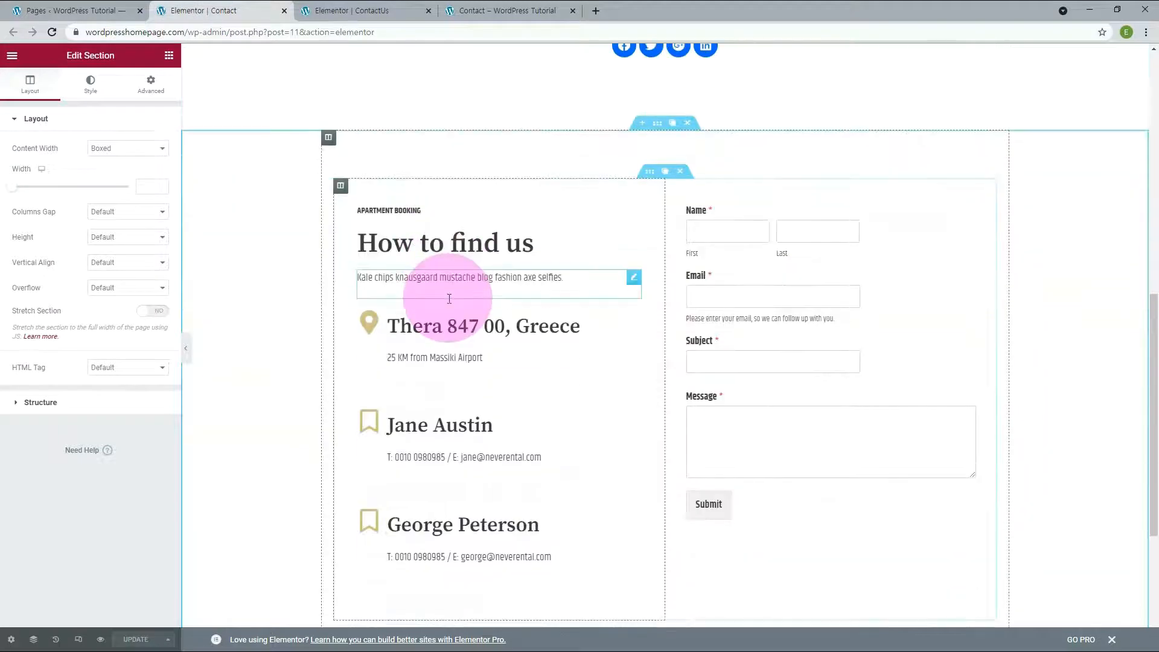
scroll(1044, 292, down, 1)
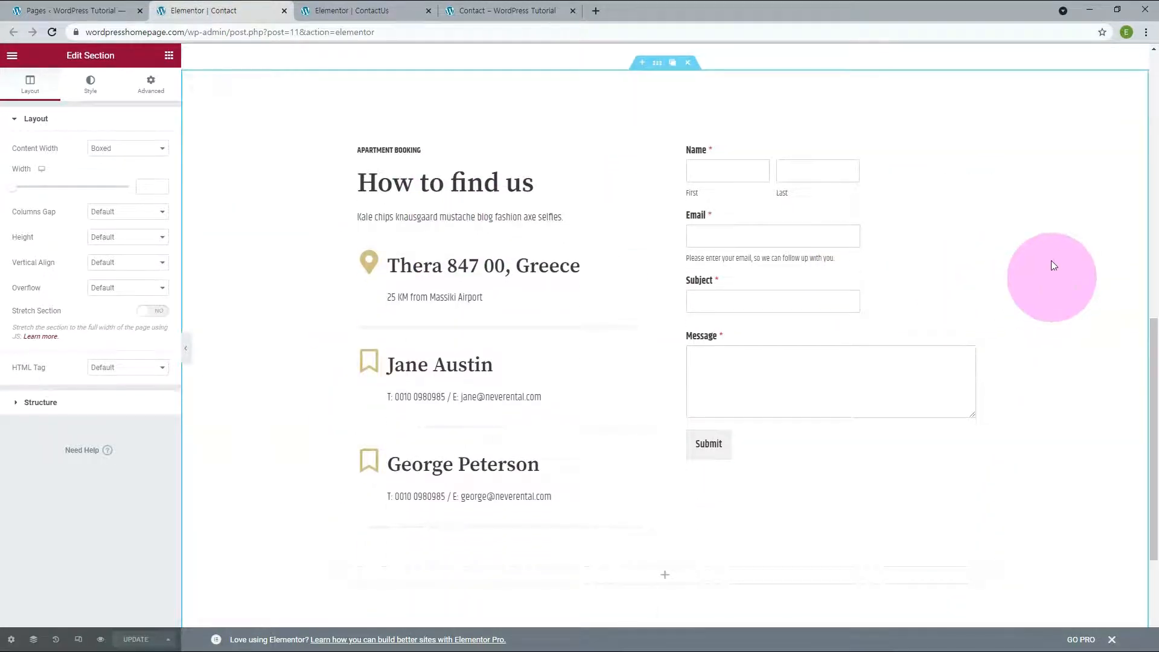
right_click(655, 71)
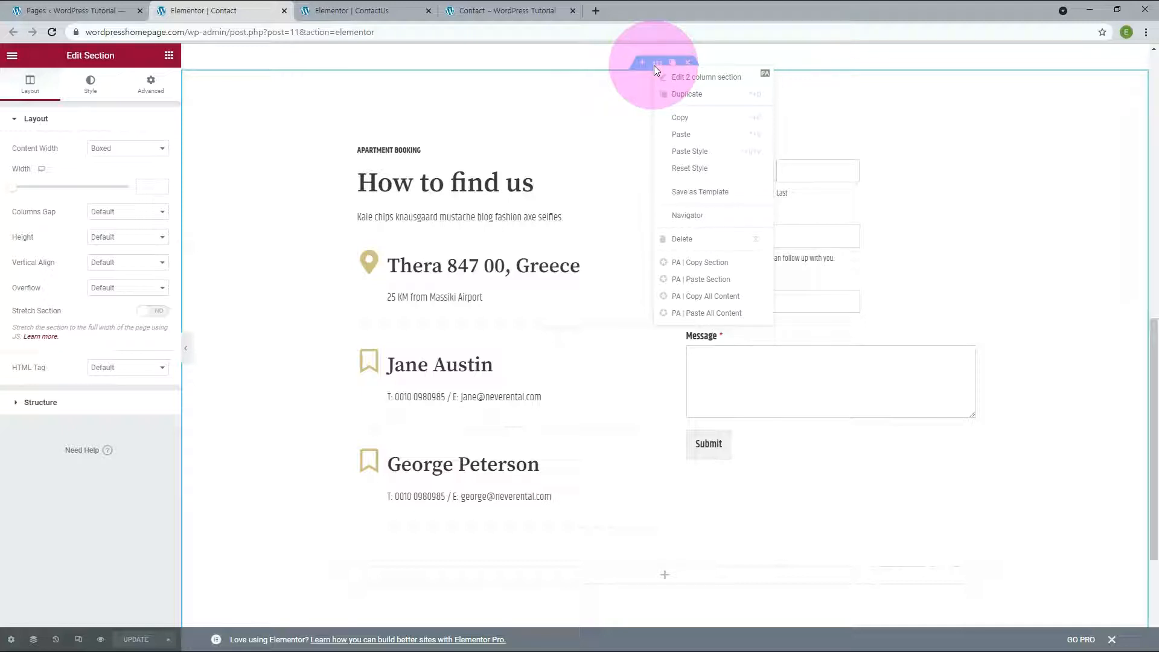
click(715, 193)
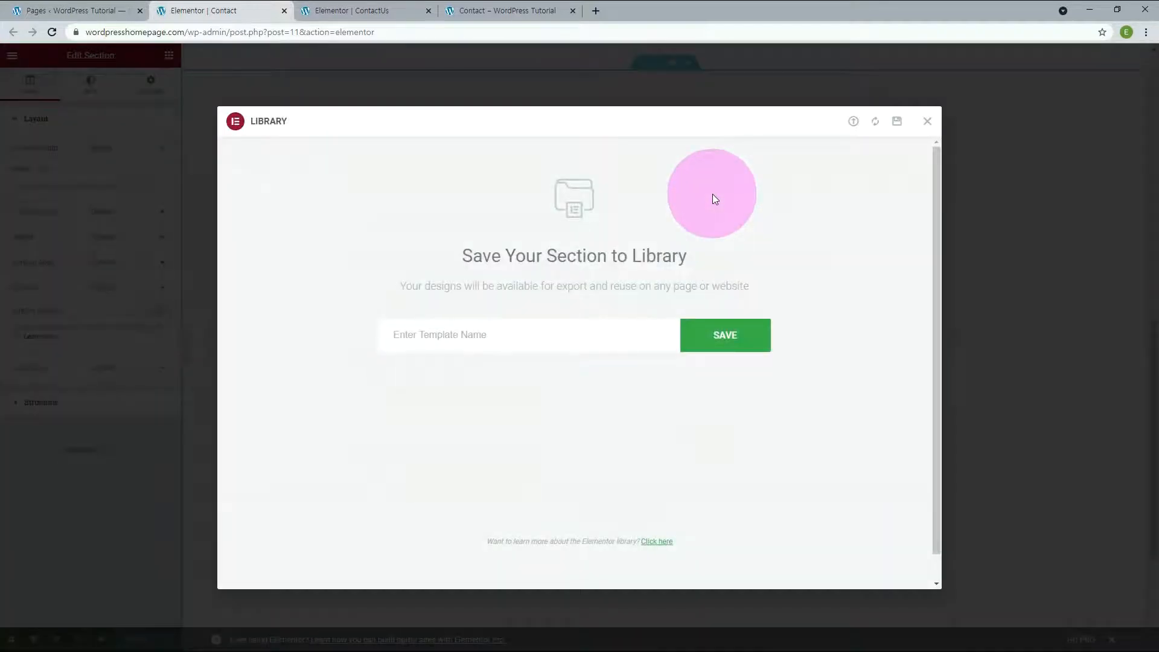
click(567, 341)
text(Contact)
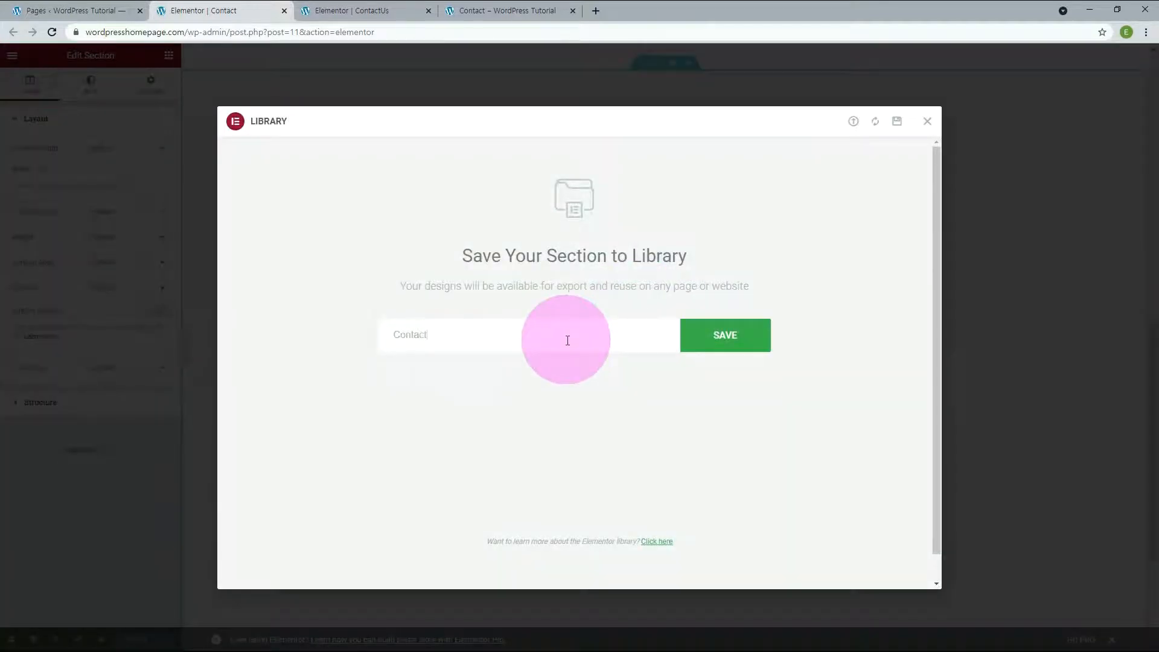
text( Us)
click(724, 341)
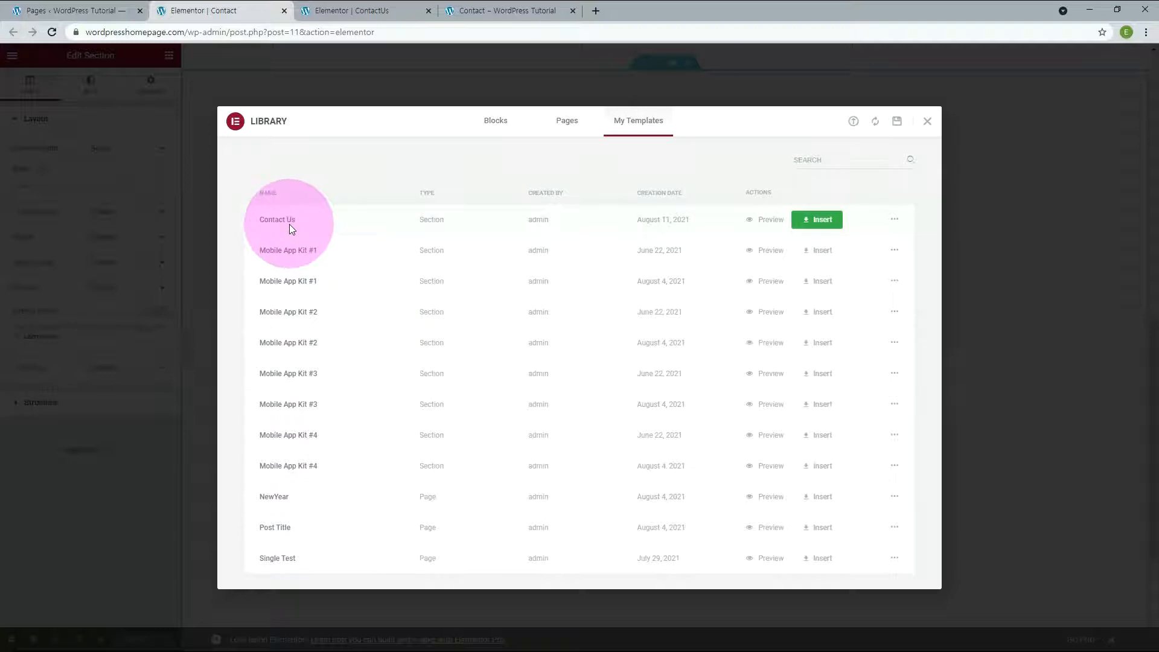
- Insert the saved "Contact Us" template into the ContactUs page without importing its document settings
key(ctrl+Tab)
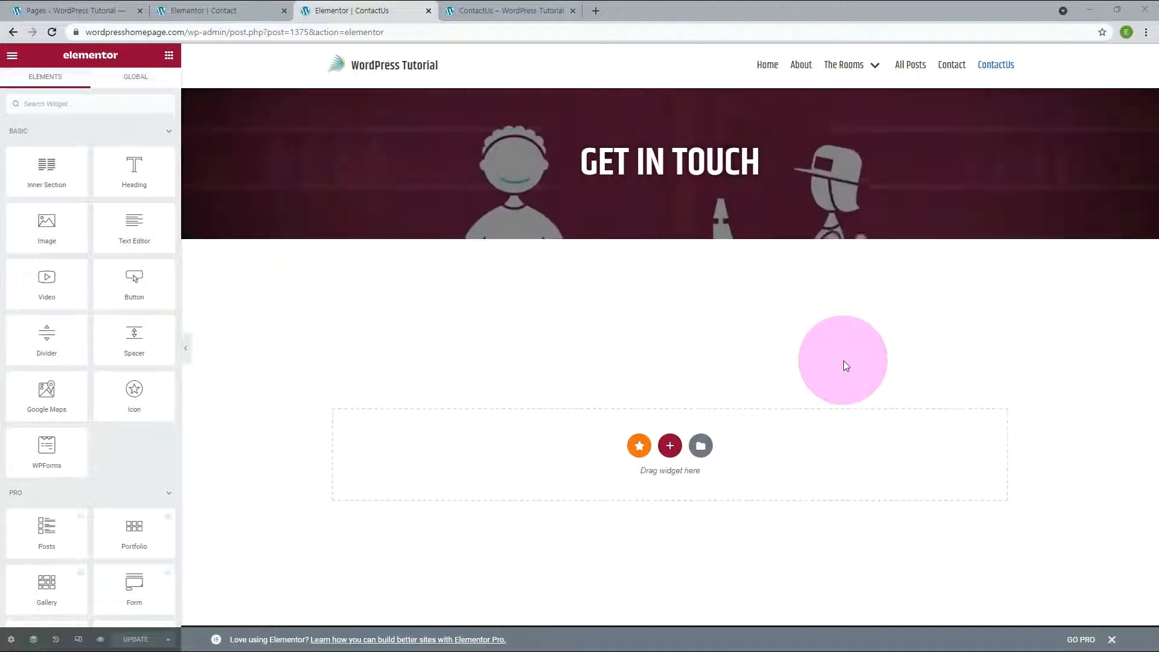
click(701, 447)
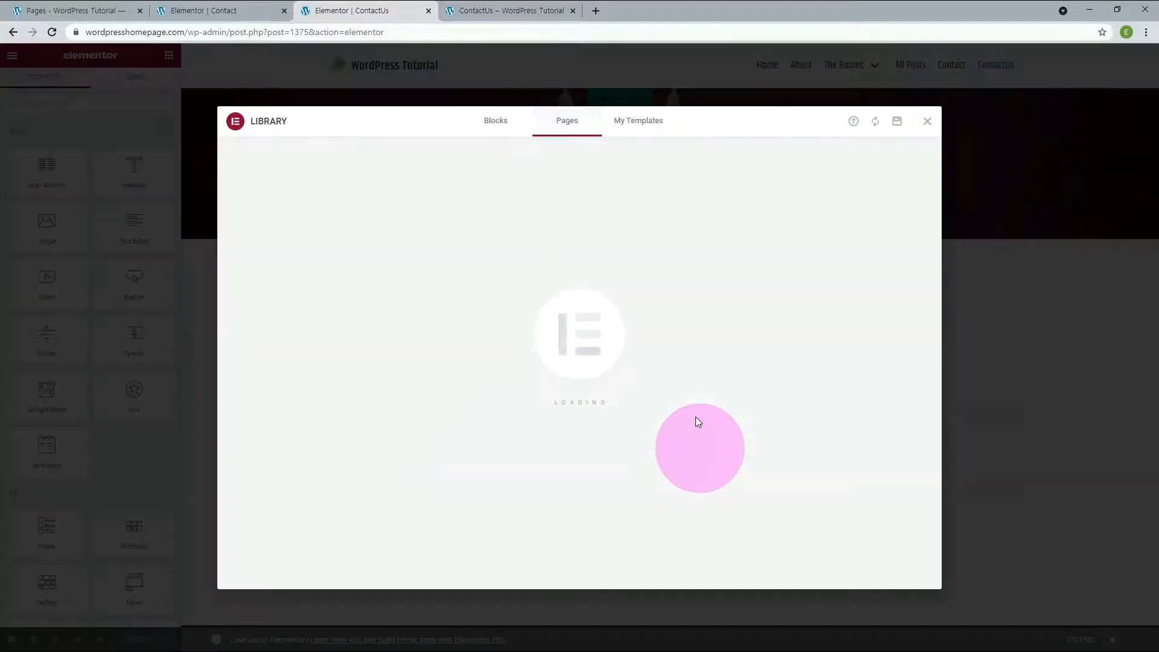
click(637, 124)
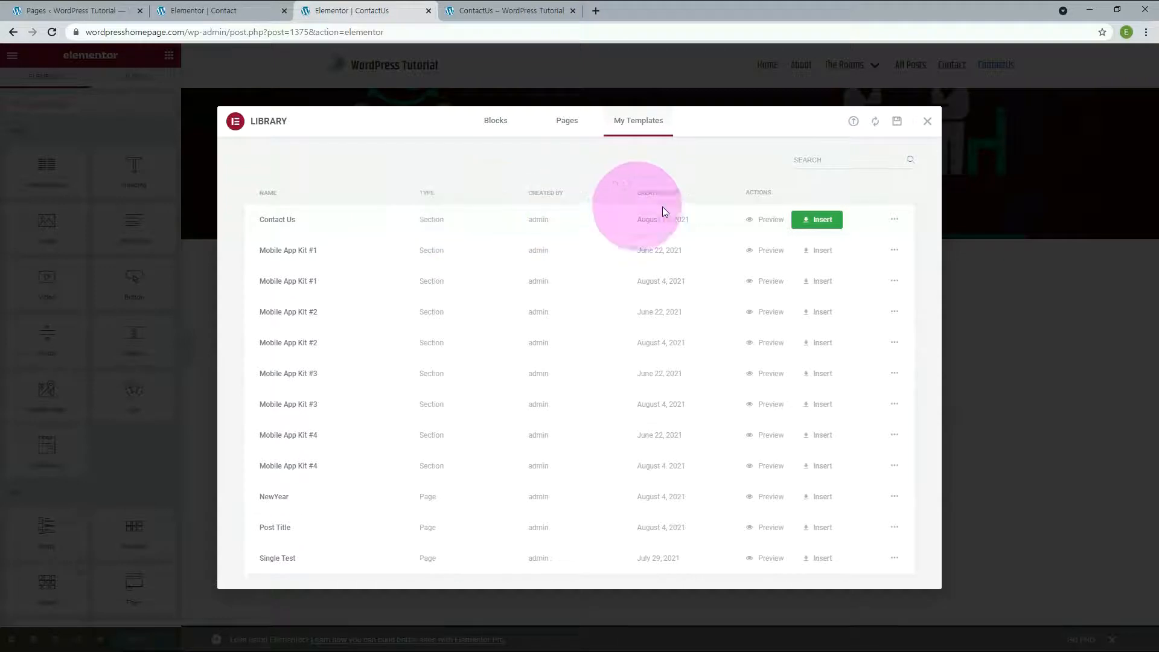
click(822, 221)
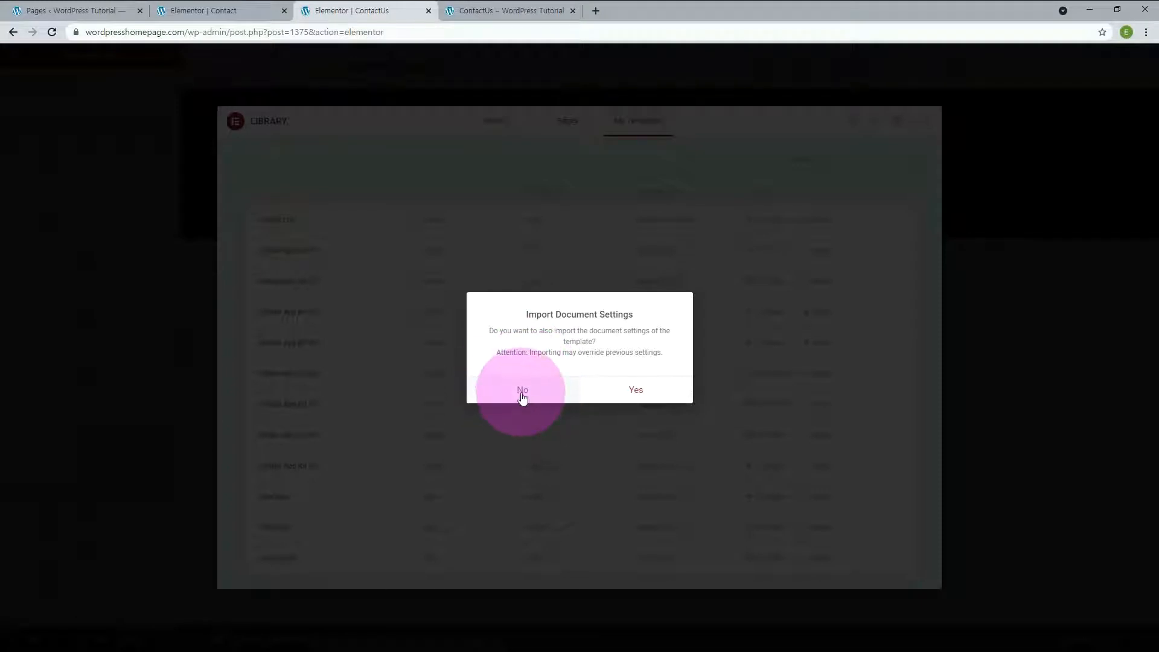
click(522, 392)
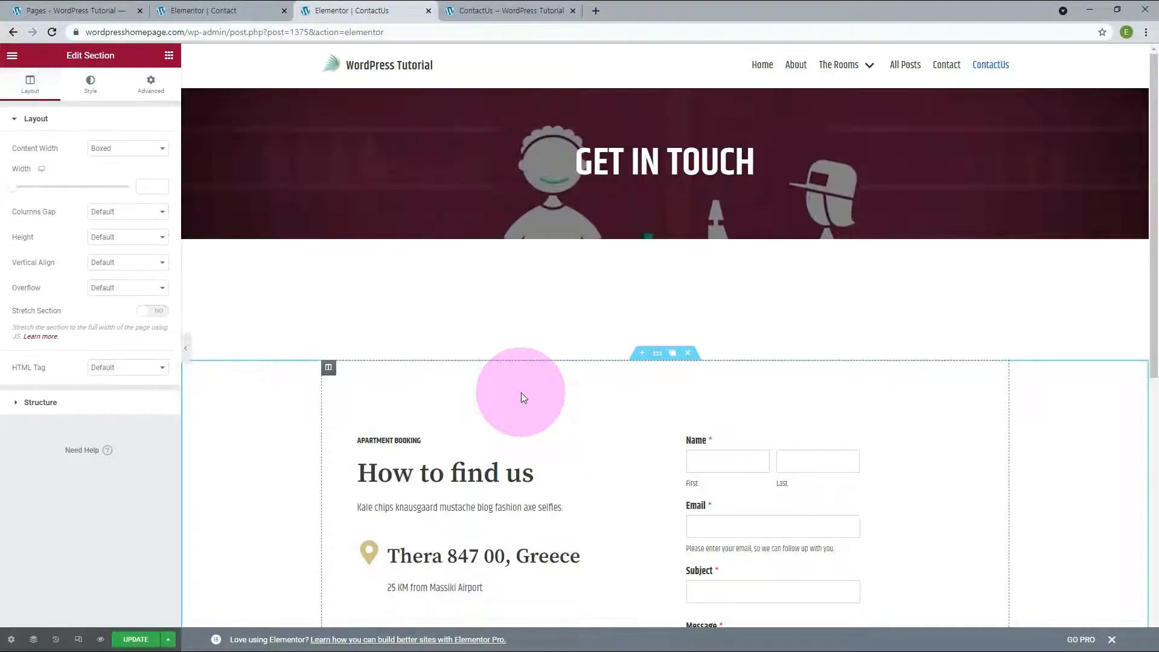
- Reload the live ContactUs page and review the contact section below the banner
key(ctrl+Tab)
click(52, 31)
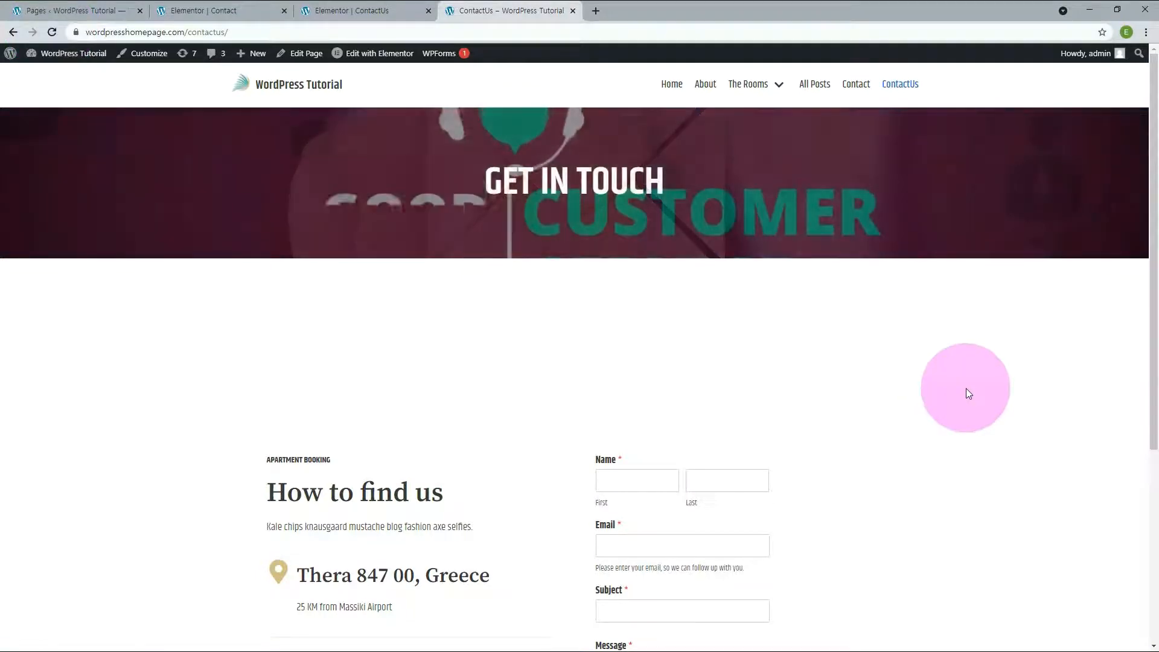
scroll(966, 393, down, 5)
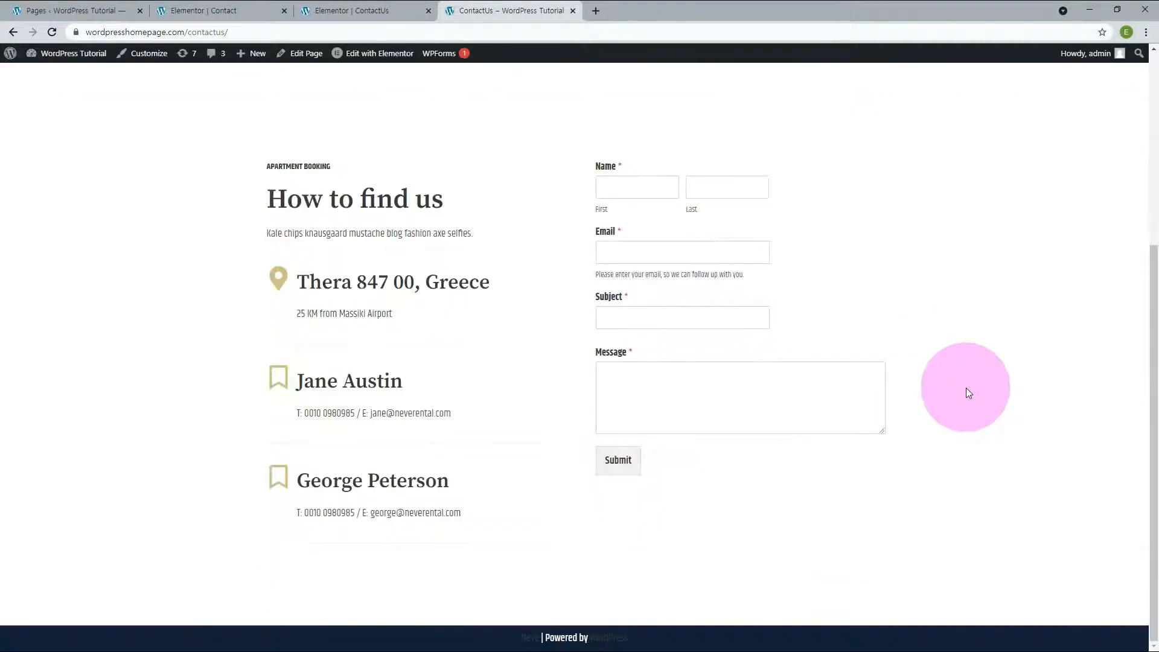
scroll(966, 387, up, 1)
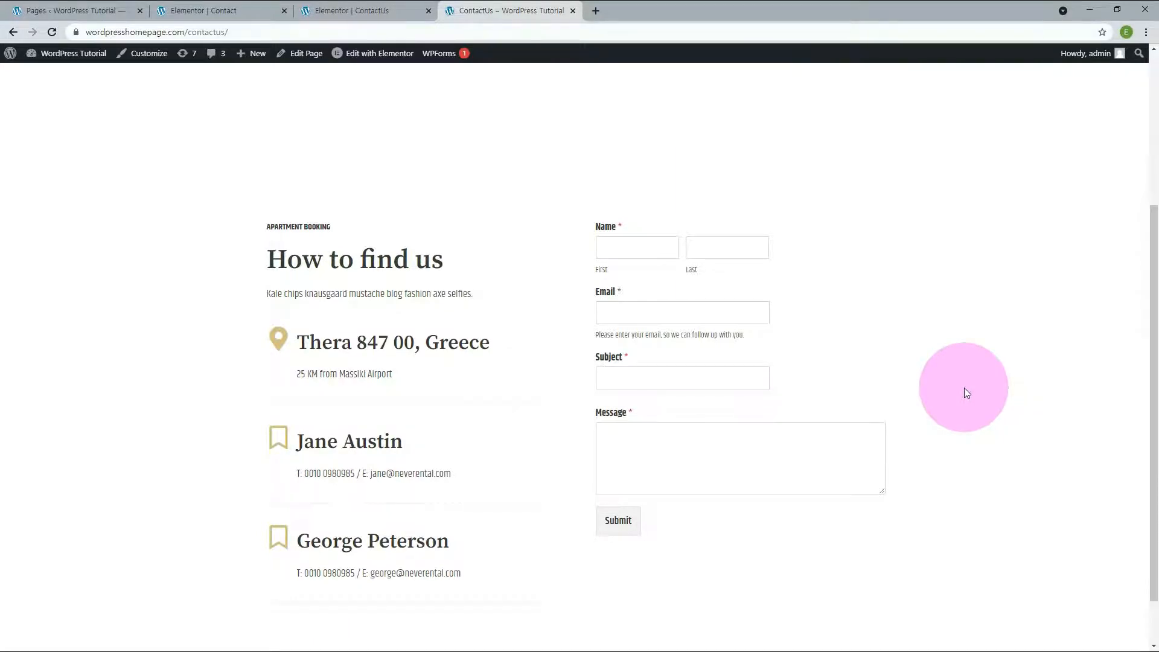
- Return to the ContactUs page editor and inspect the shortcode used by the contact form
click(573, 10)
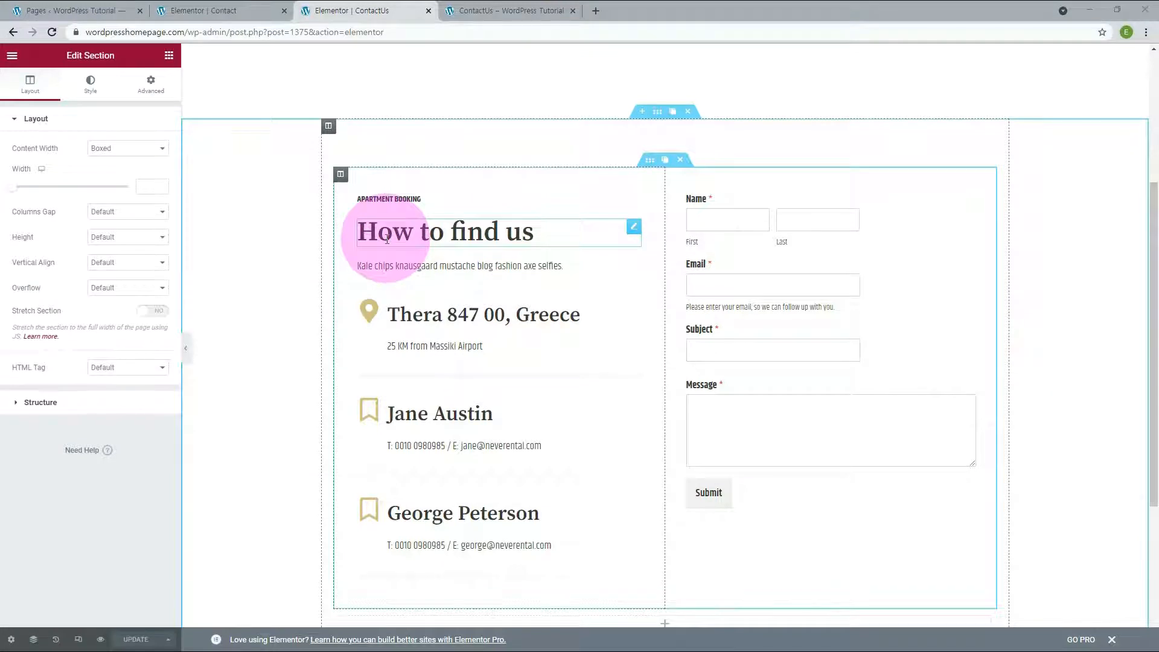
click(721, 221)
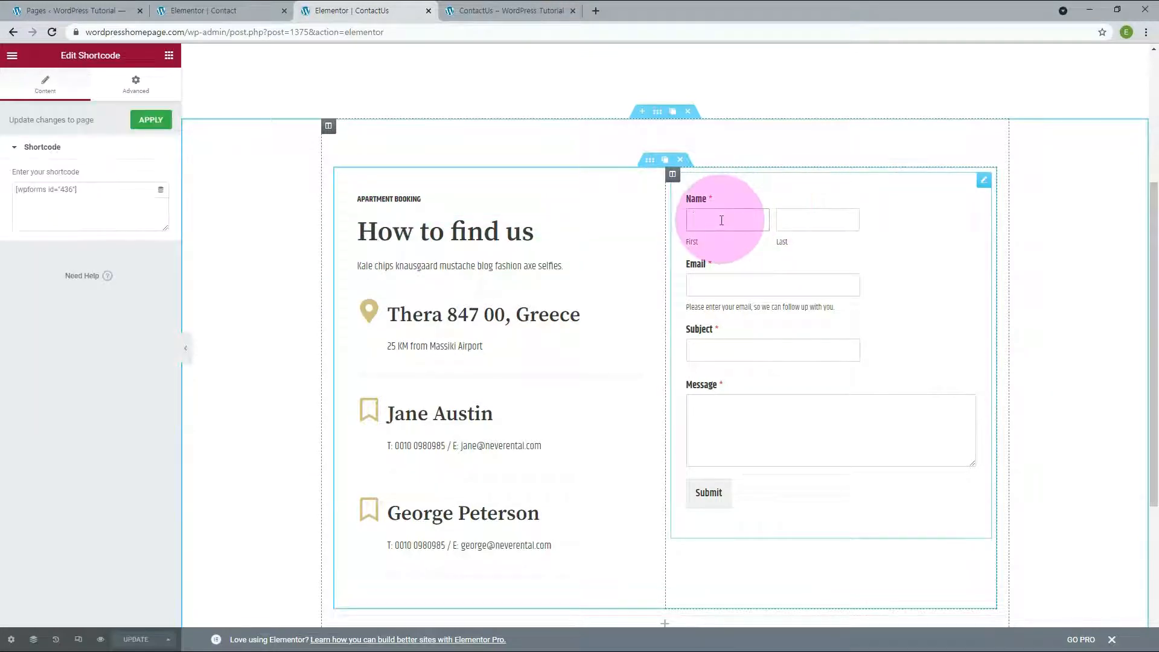
drag(91, 199, 11, 192)
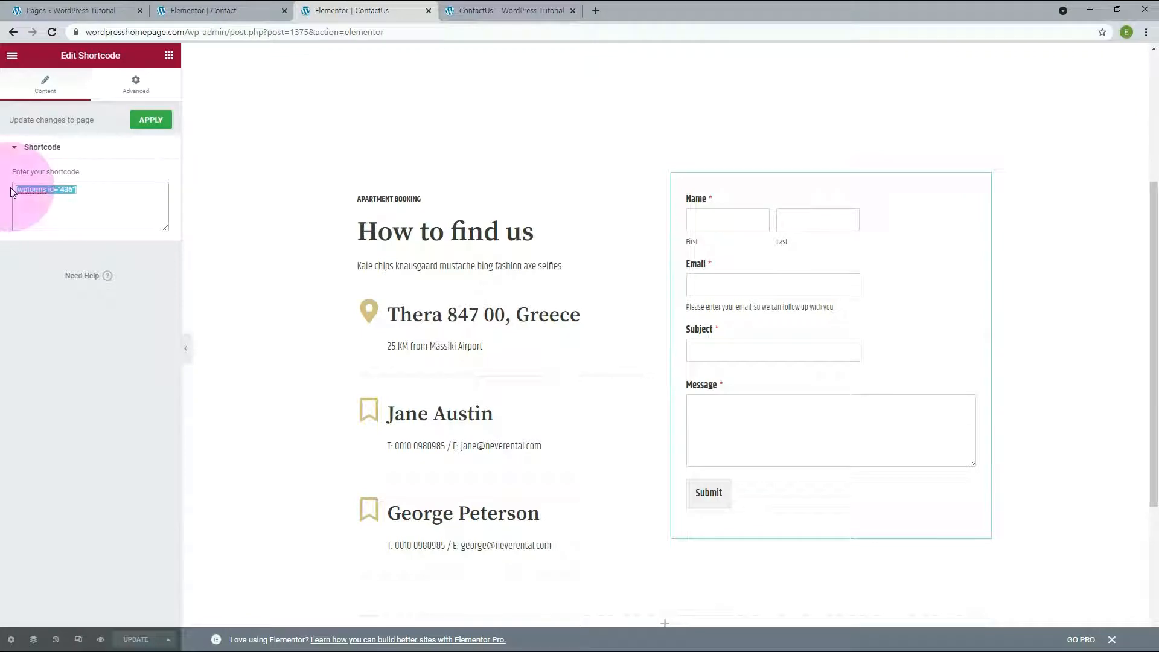
- Replace the "How to find us" heading with the plain, unformatted text "Feel Free to Contact with us"
click(453, 231)
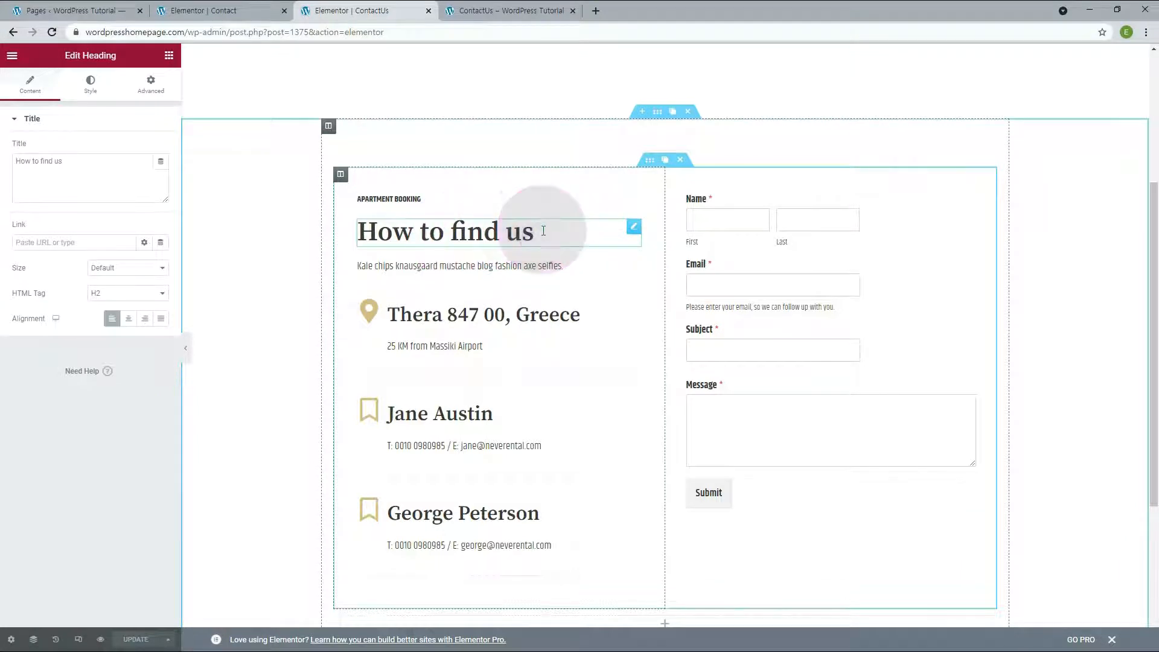
drag(534, 231, 331, 230)
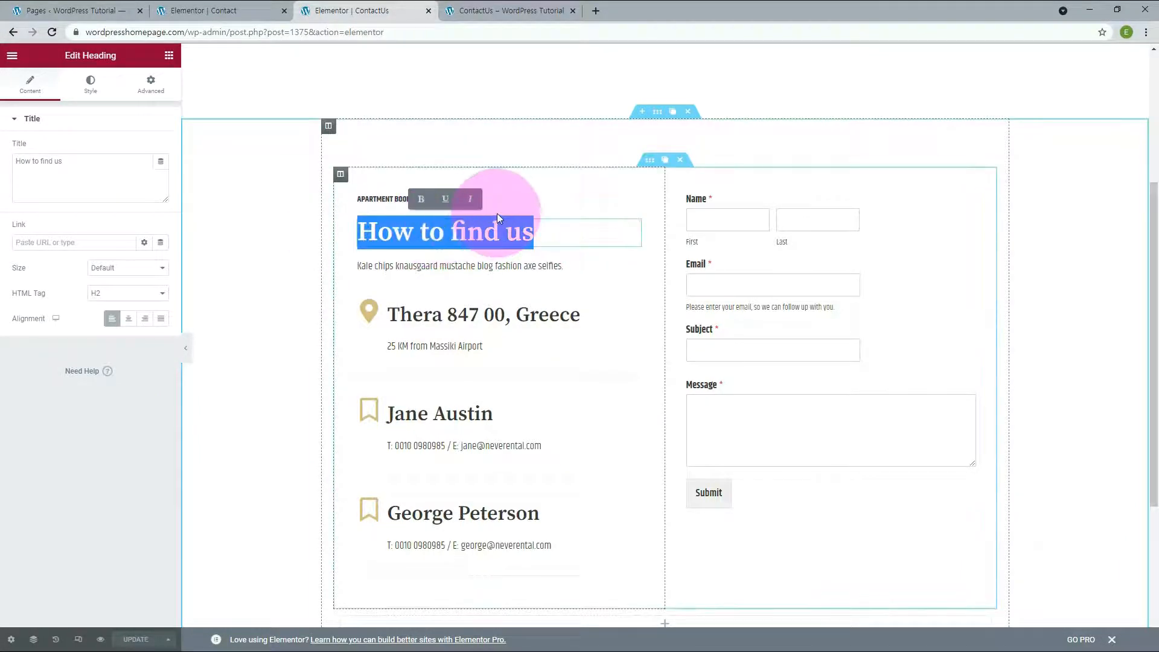
text(Feel Free to Contact with us)
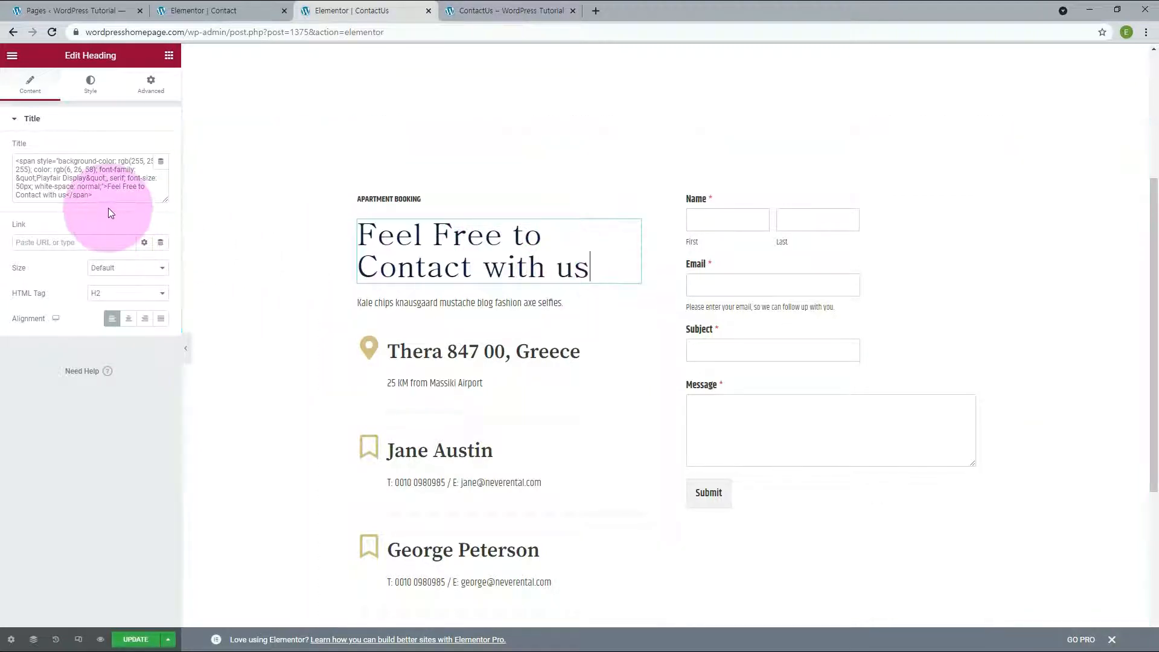
drag(108, 198, 5, 142)
text(Feel Free to Contact with us)
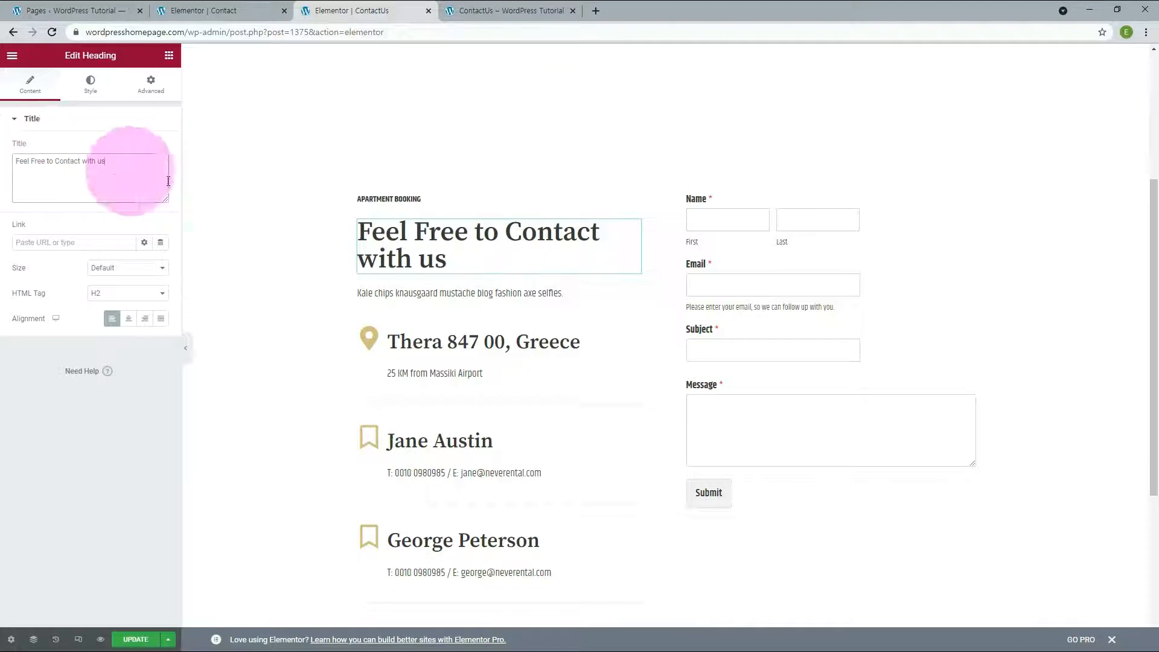
- Apply the Khand global font to the "Feel Free to Contact with us" heading and set its size to 60 px
click(92, 96)
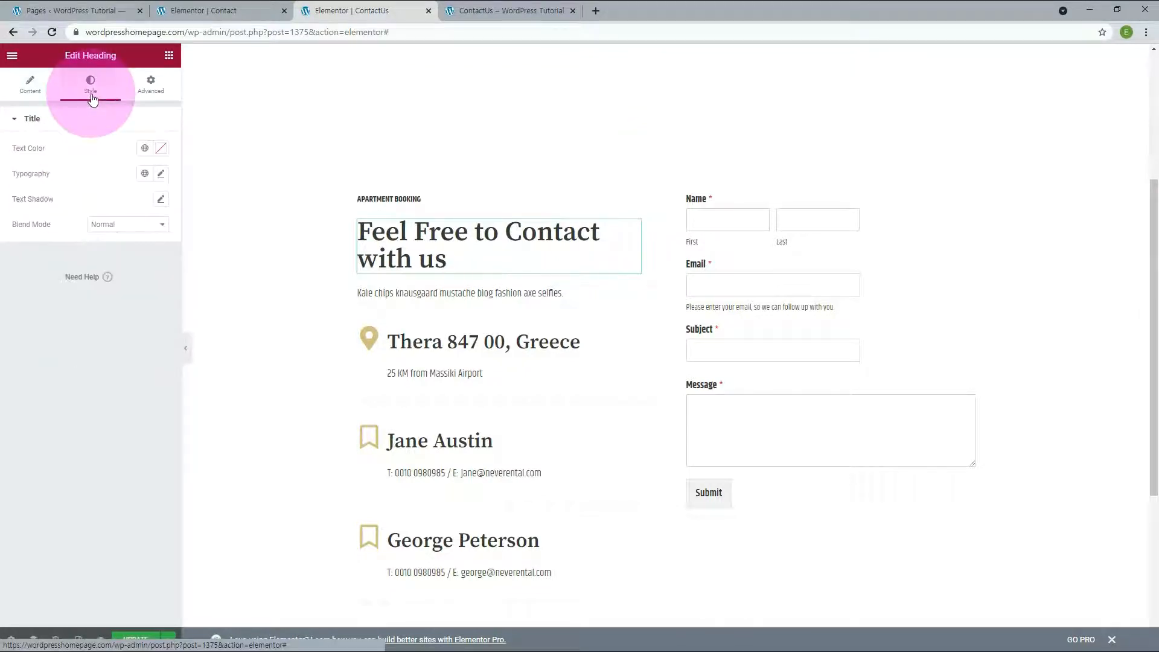
click(161, 173)
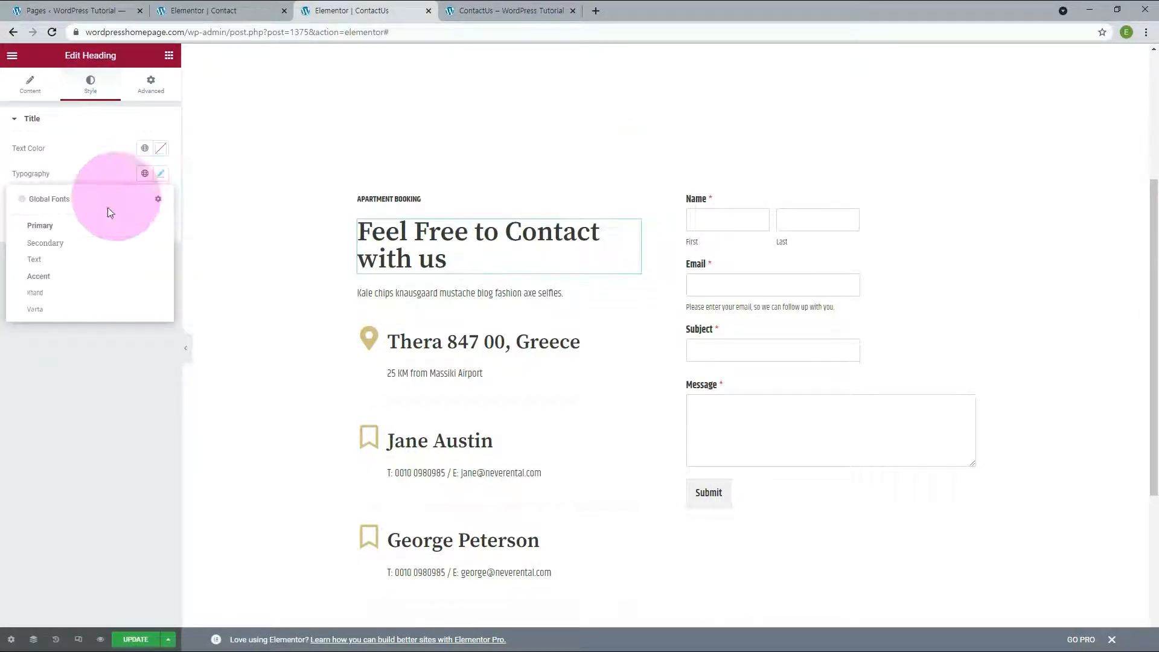
click(66, 297)
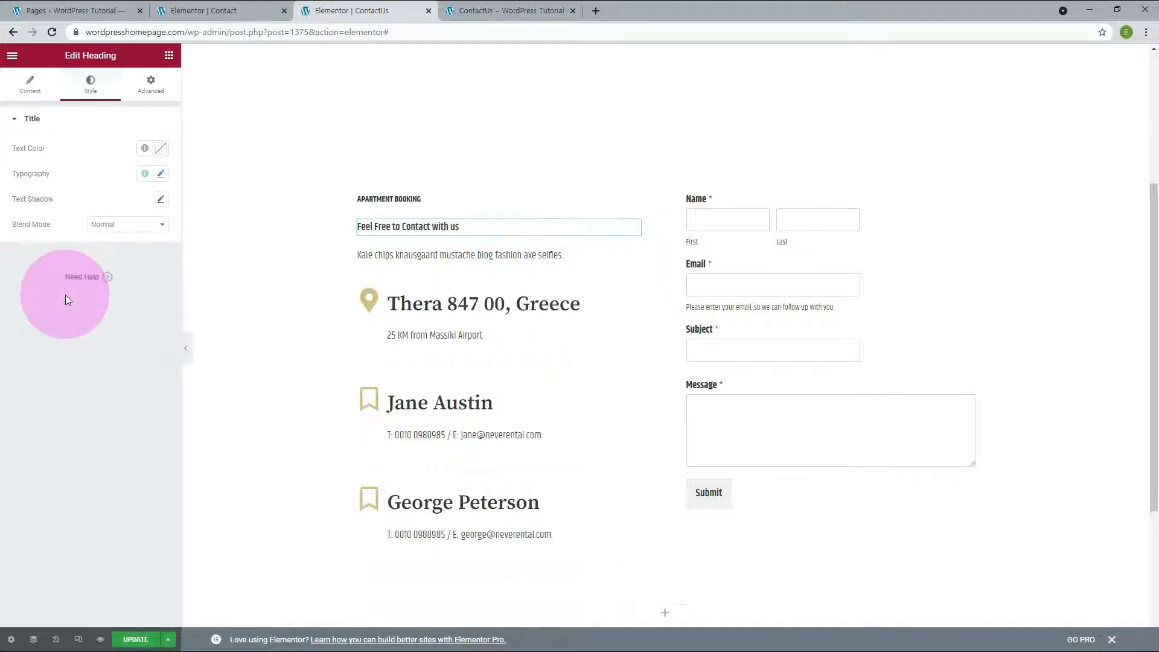
click(159, 173)
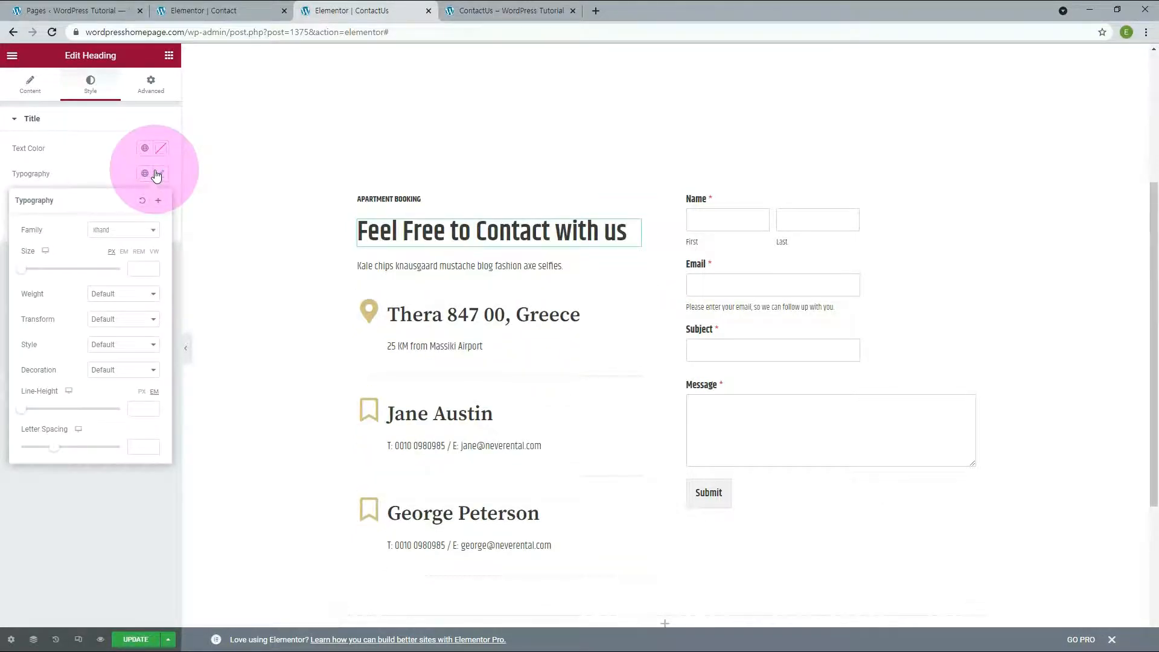
click(140, 269)
text(60)
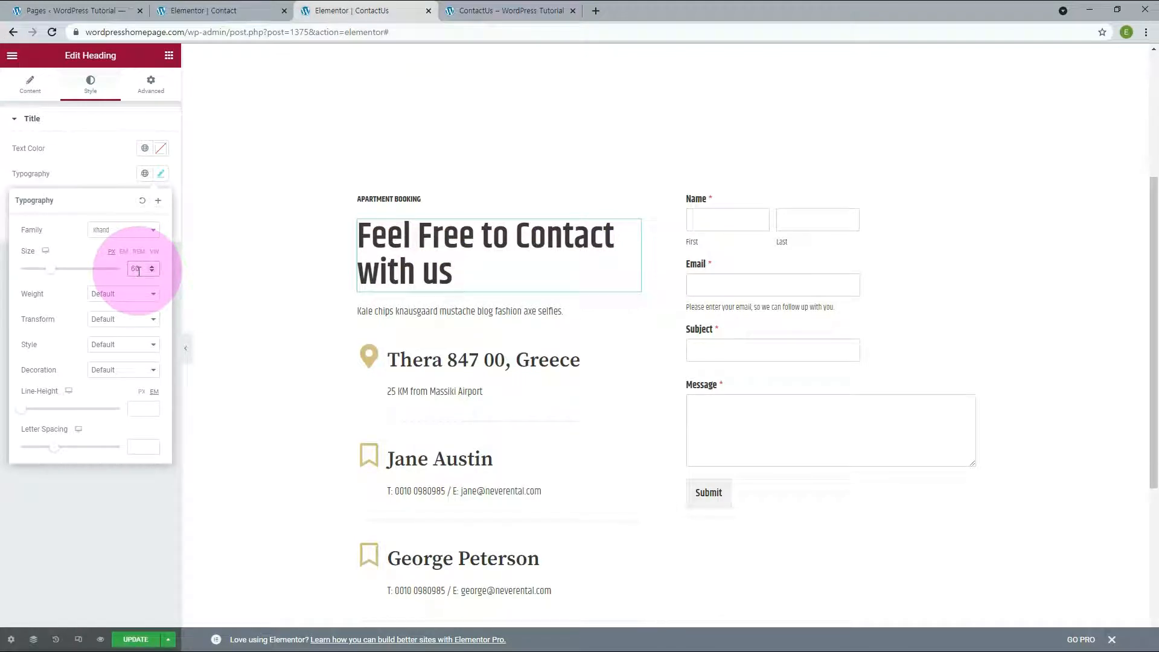
- Set the text color of the small "Apartment booking" heading to #808080
click(631, 198)
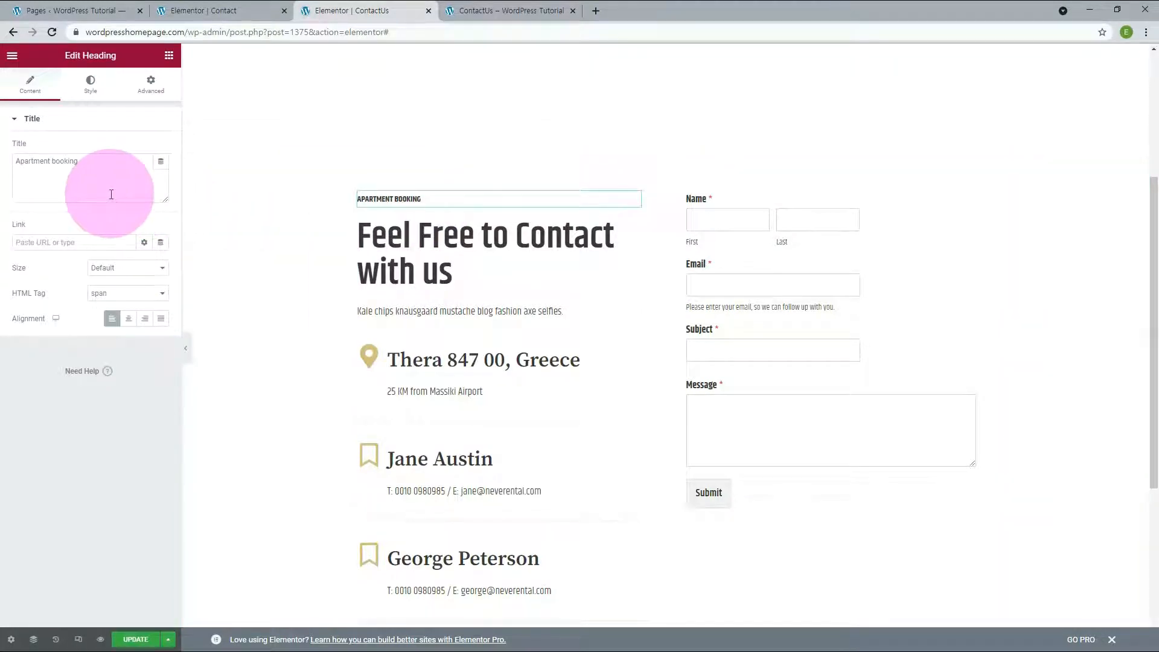
click(91, 86)
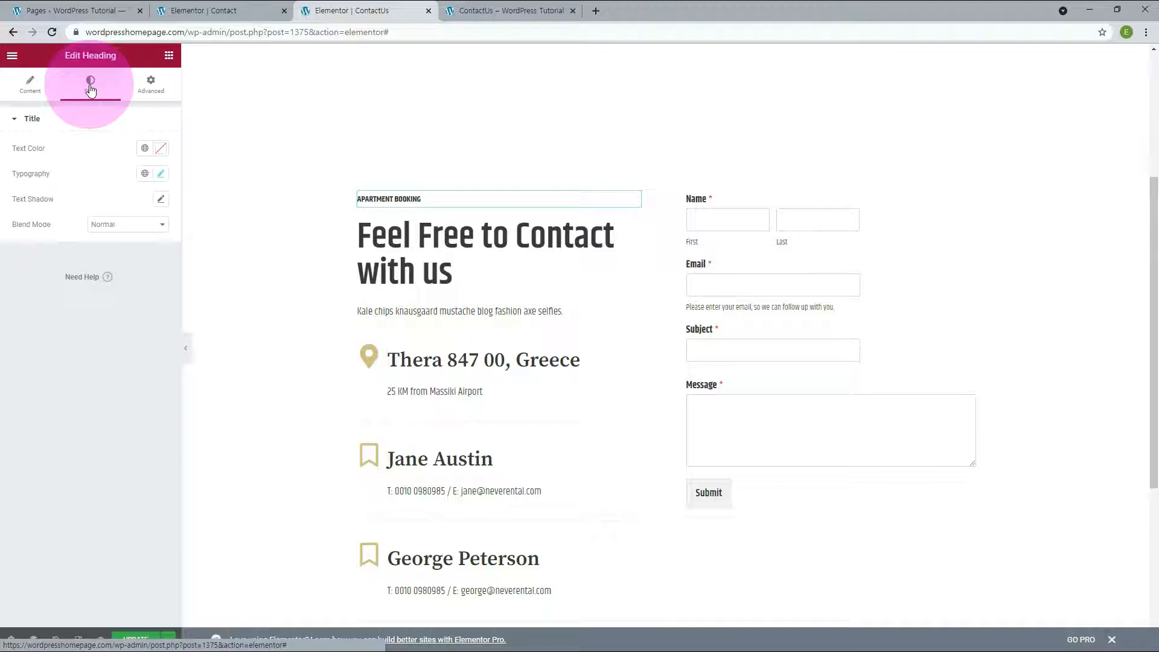
click(160, 151)
double_click(37, 334)
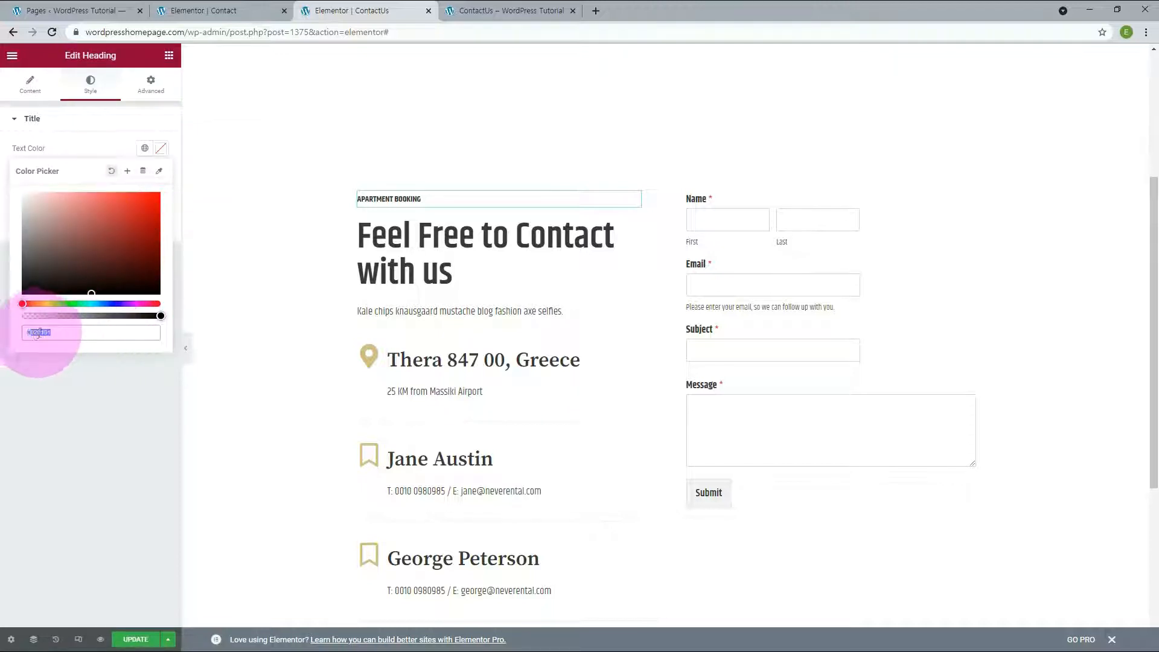
text(808080)
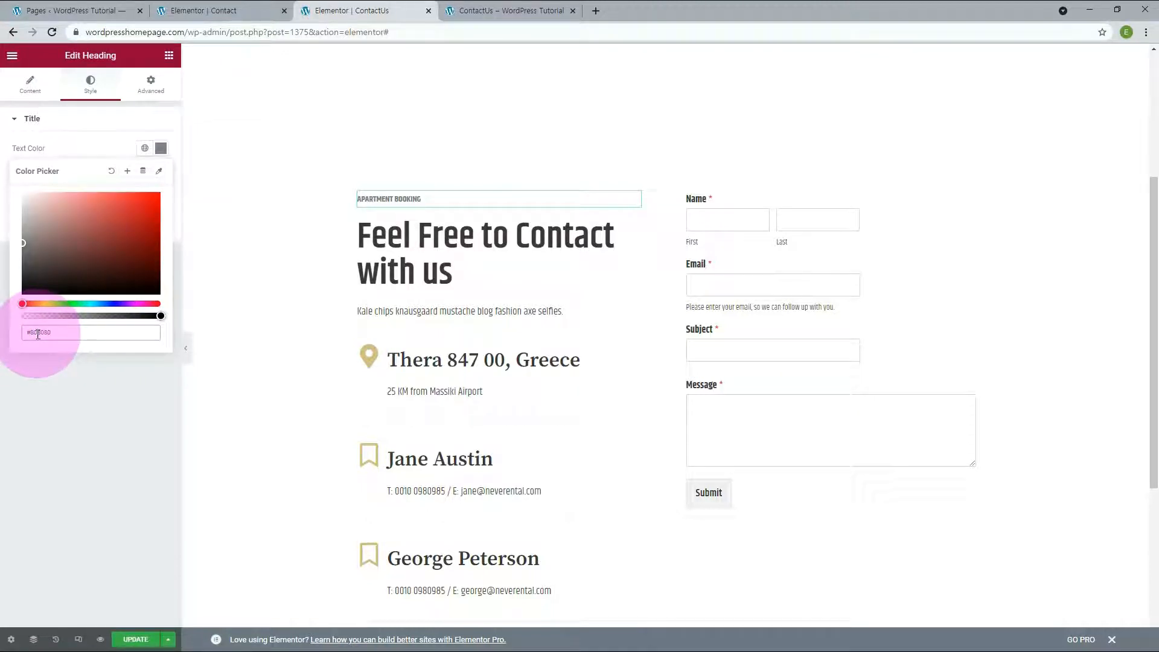
- Set the font size of the small "Apartment booking" heading to 1.2 em
click(161, 175)
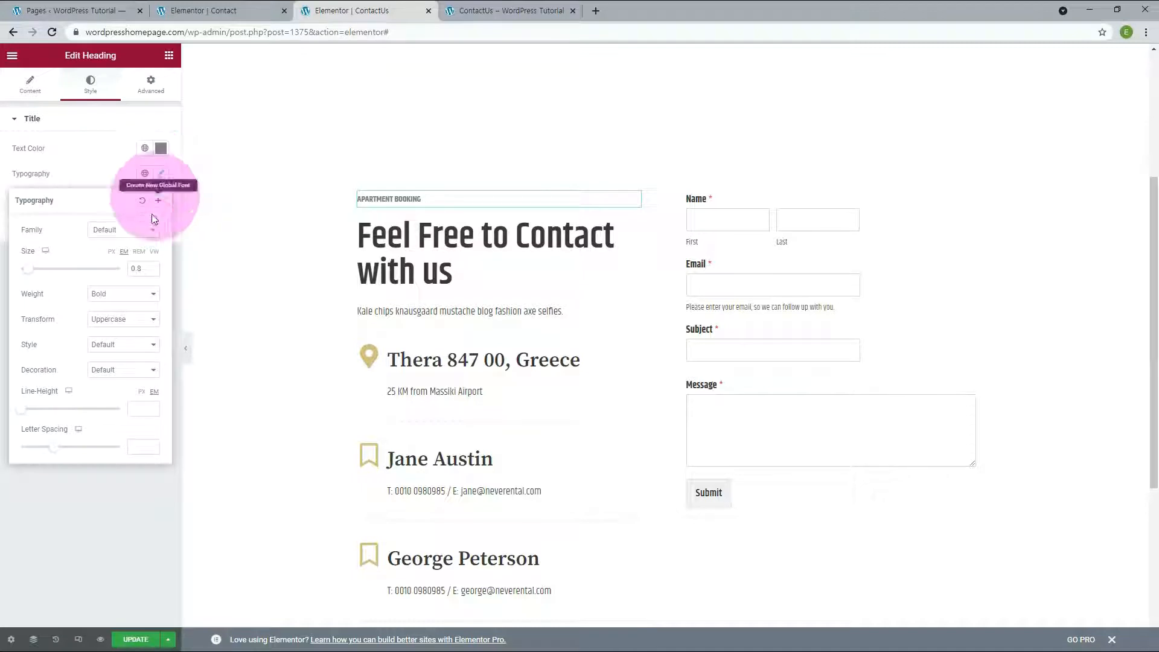
click(151, 268)
click(151, 266)
click(152, 266)
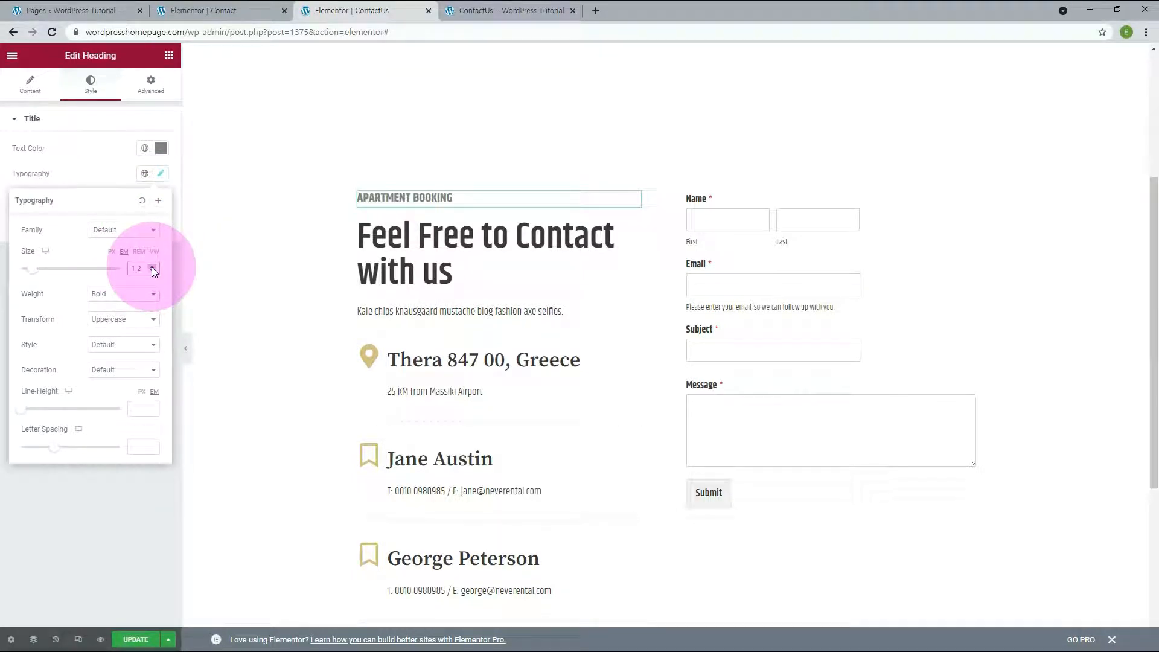
click(107, 503)
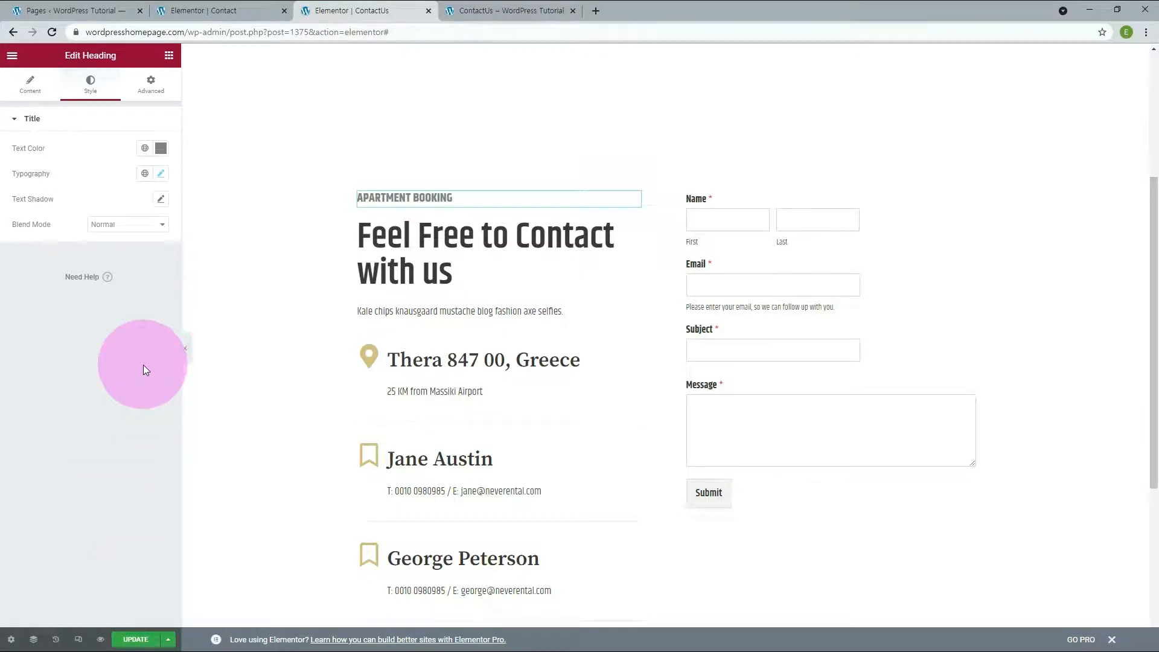
- Replace the paragraph below the main heading with Lorem ipsum text from "Lorem ipsum dolor sit amet" through "gravida Risus commodo."
click(561, 308)
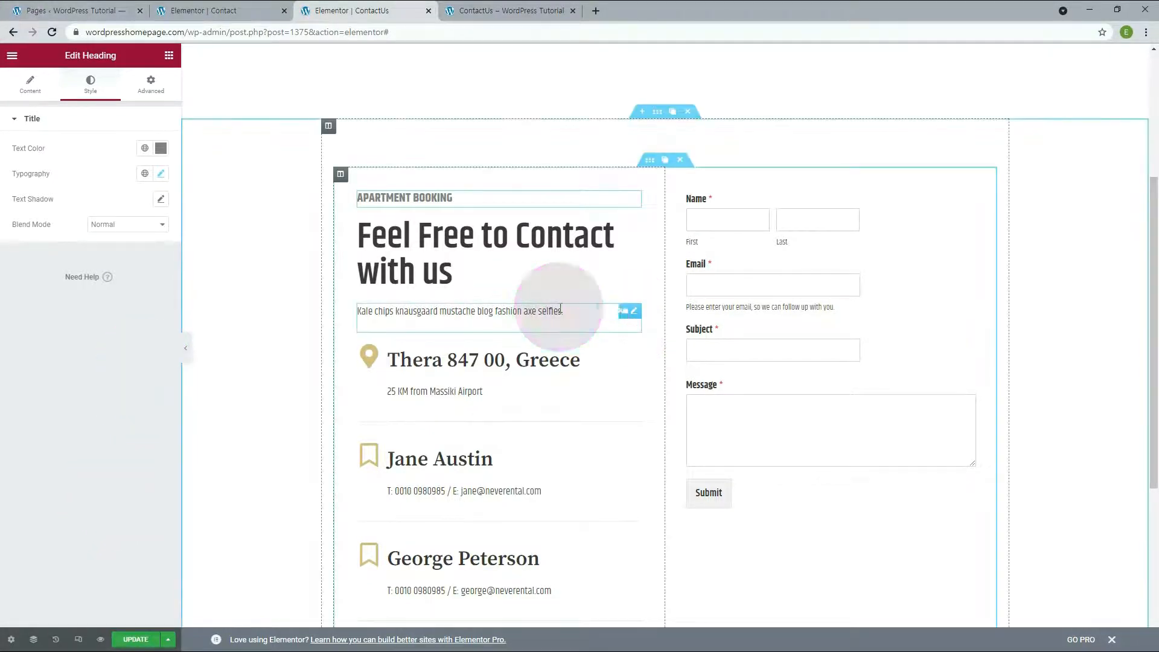
click(131, 241)
drag(132, 242, 3, 216)
text(Lorem ipsum dolor sit amet consectetur adipiscing elit sed do eiu smod tempor incididunt ut labore dolore magna aliqua. Quis ultrices ipsum suspen ultrices gravida Risus commodo.)
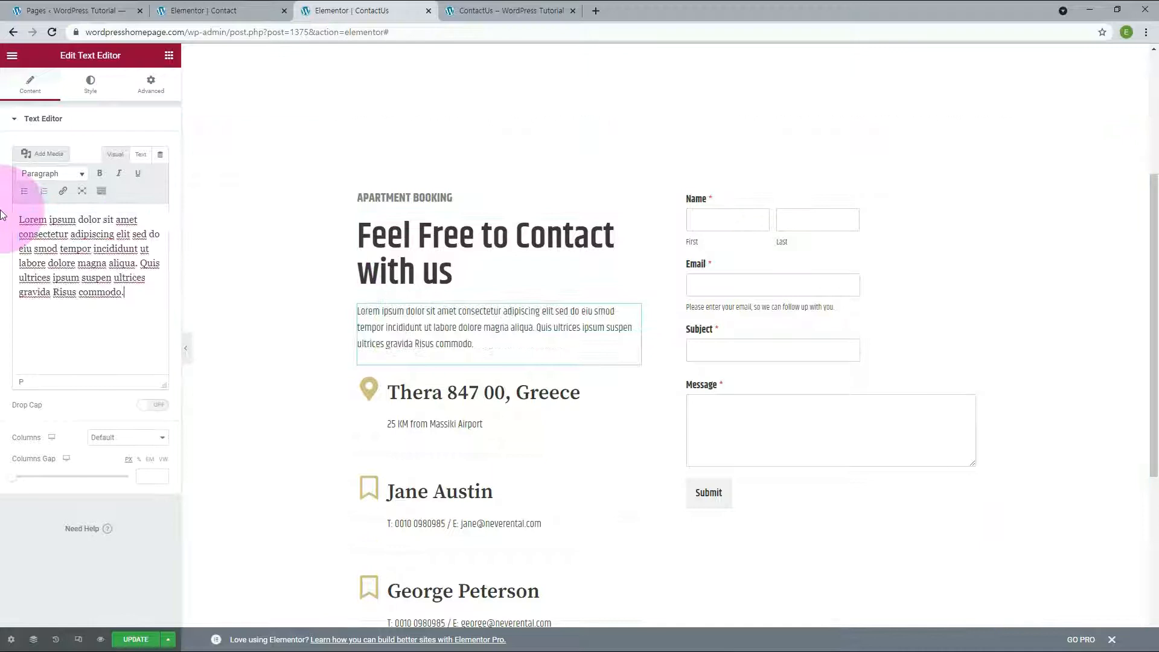
- Set the Lorem ipsum paragraph's text color to #808080 and apply the Varta global font to it
click(88, 84)
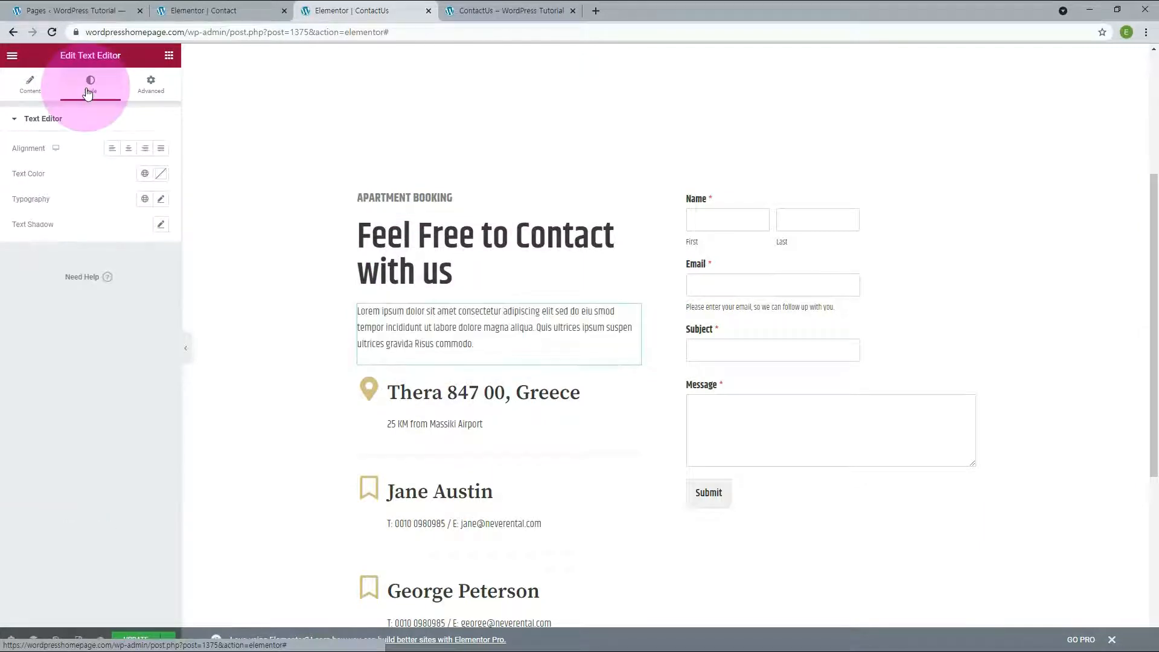
click(160, 175)
triple_click(45, 358)
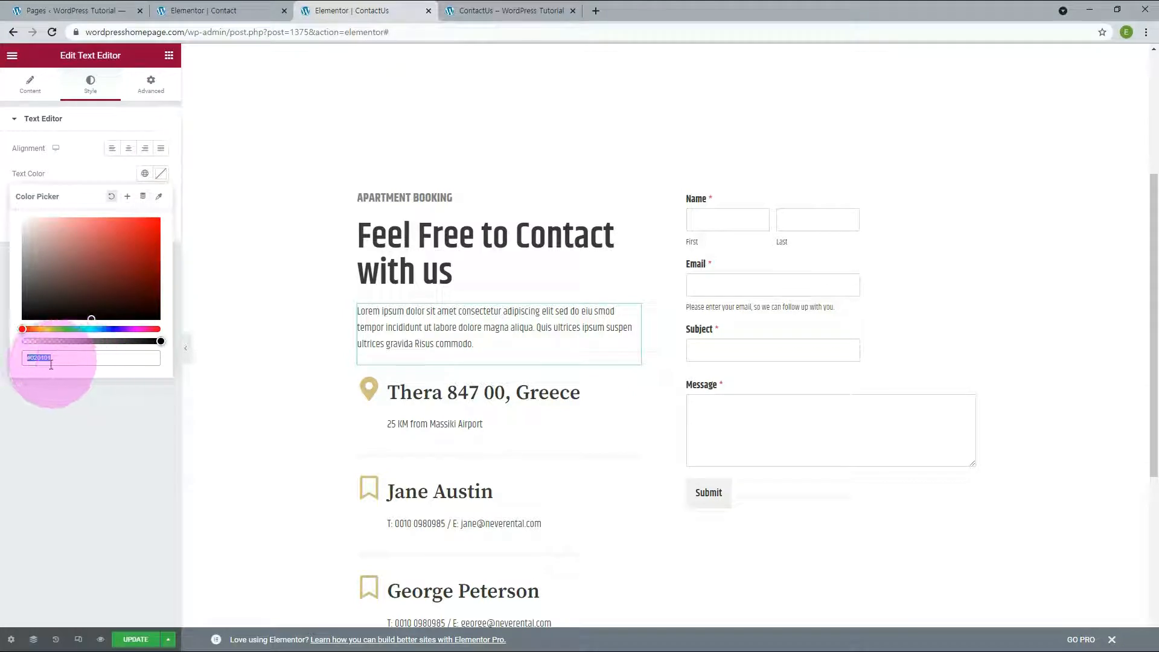
double_click(45, 357)
text(808080)
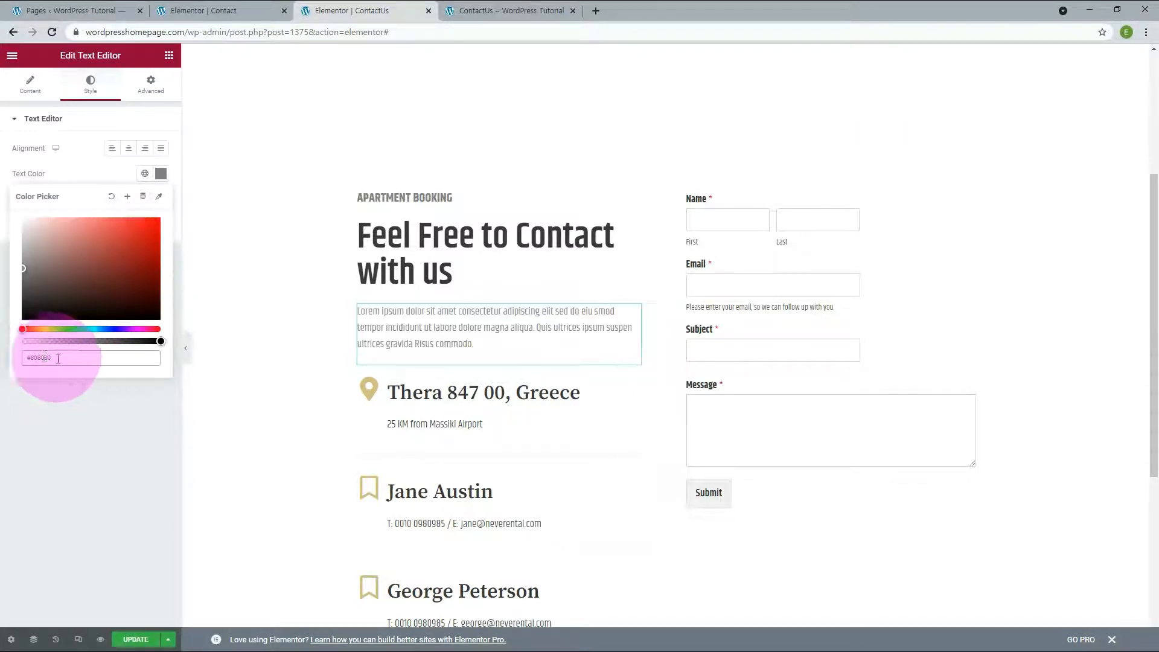
click(102, 440)
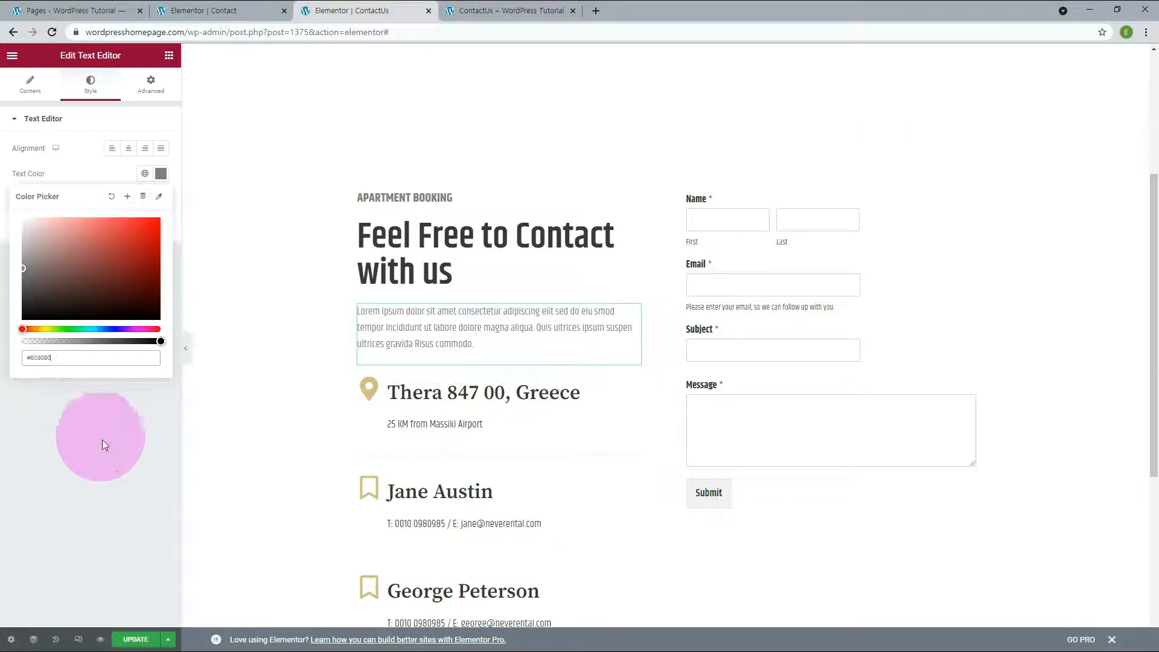
click(142, 202)
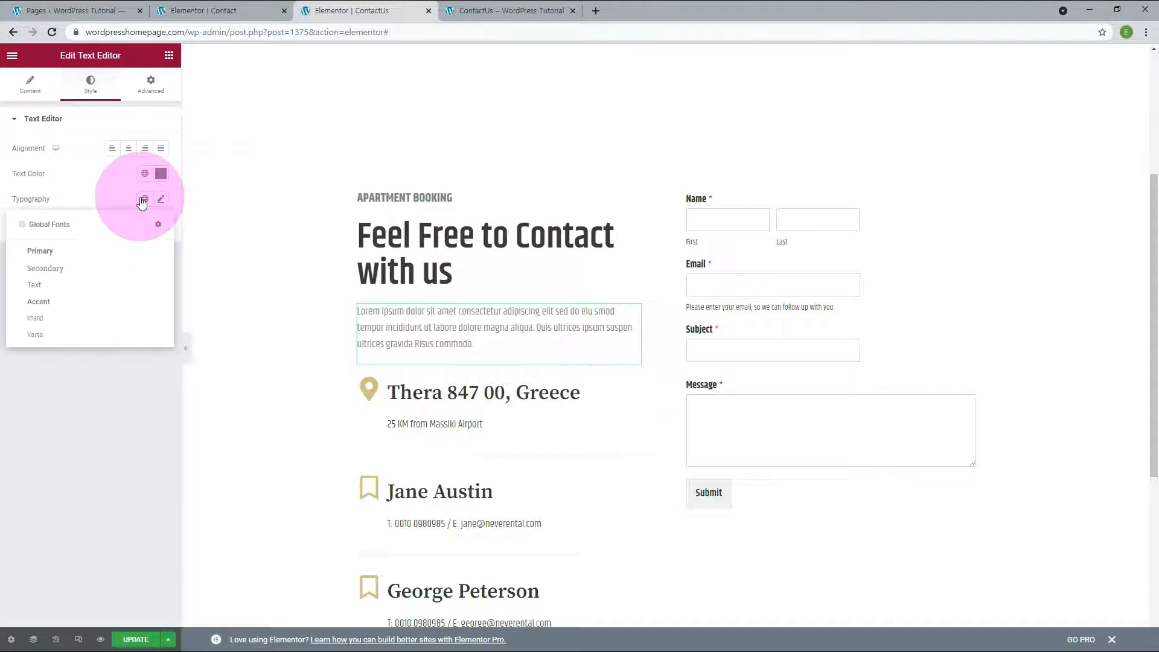
click(37, 341)
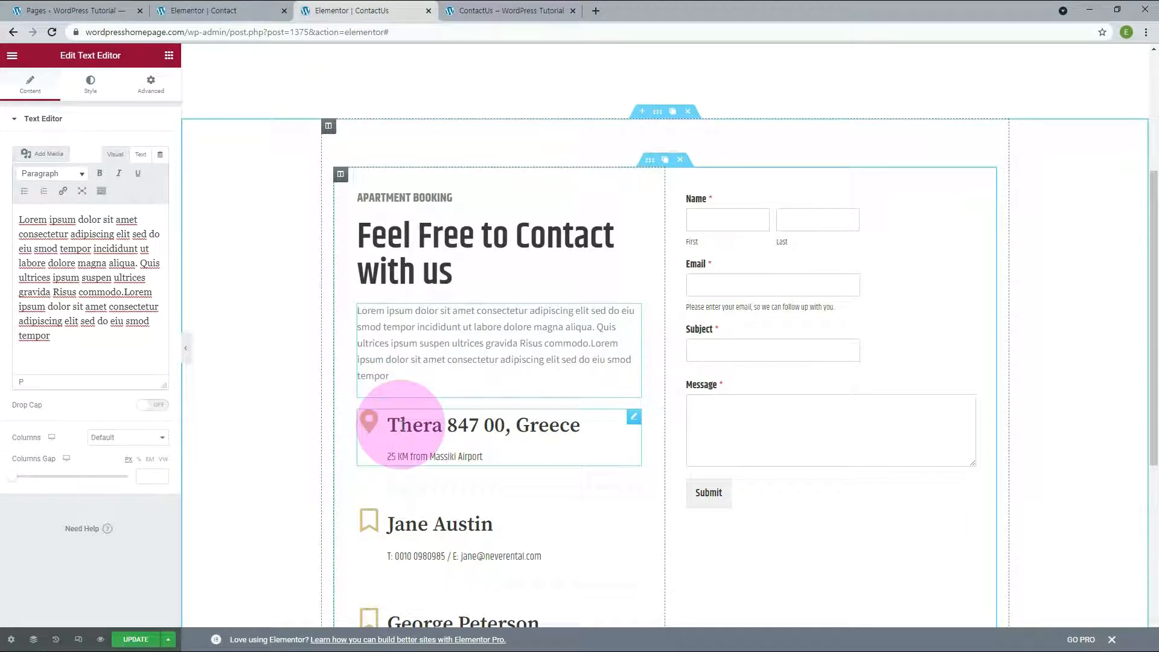
- Delete the address and contact-person icon boxes and their dividers below the Lorem ipsum paragraph
mouse_move(611, 417)
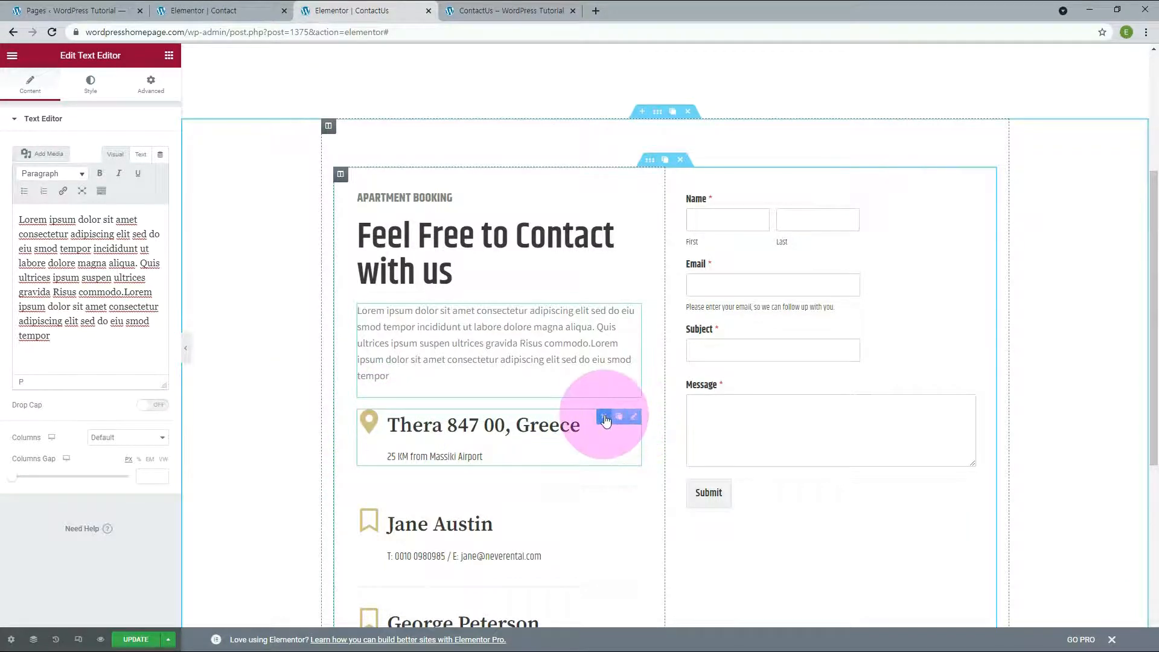
click(604, 418)
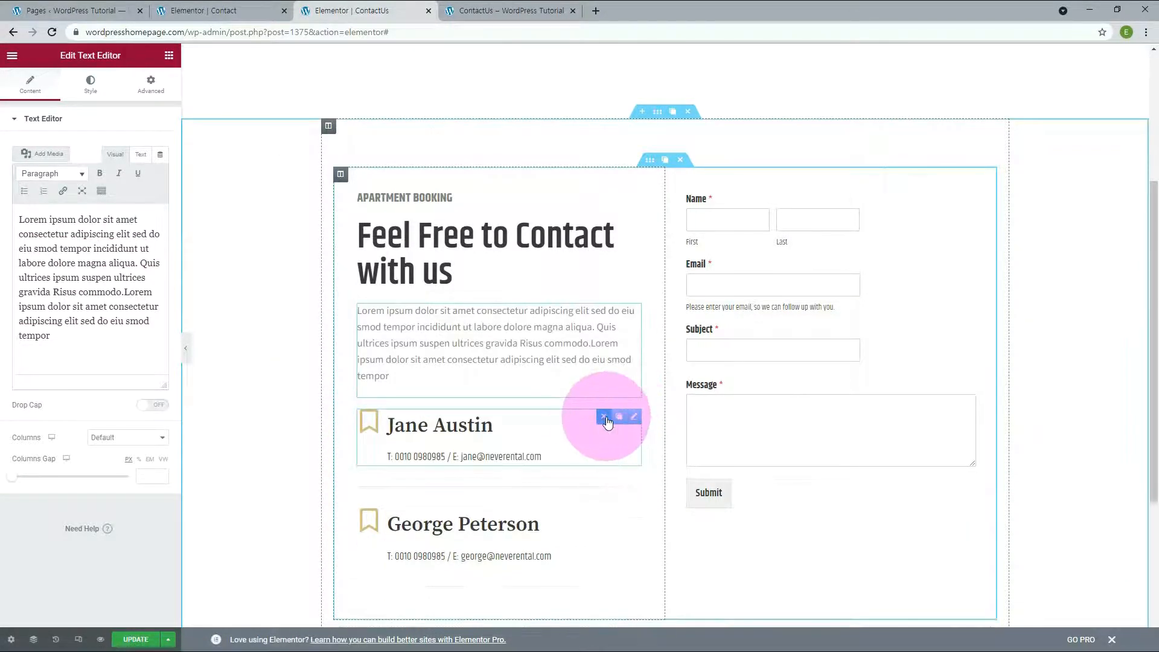
click(604, 417)
click(603, 417)
click(603, 417)
click(603, 417)
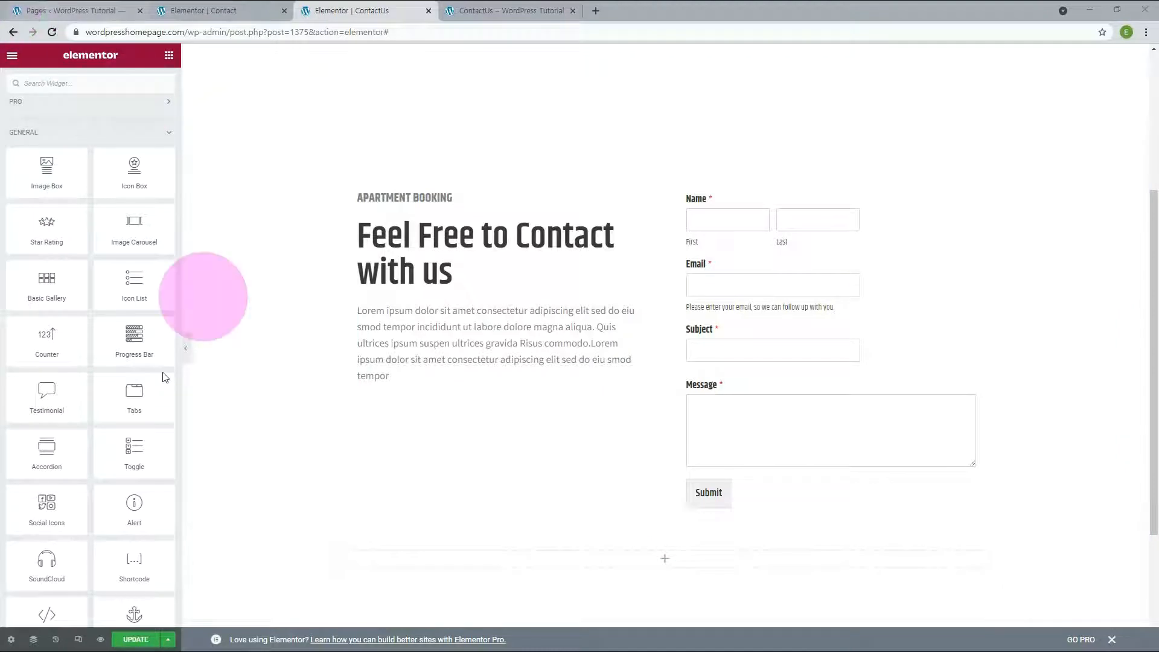
- Add a left-aligned Social Icons widget below the Lorem ipsum paragraph and view the live ContactUs page
drag(40, 518, 389, 391)
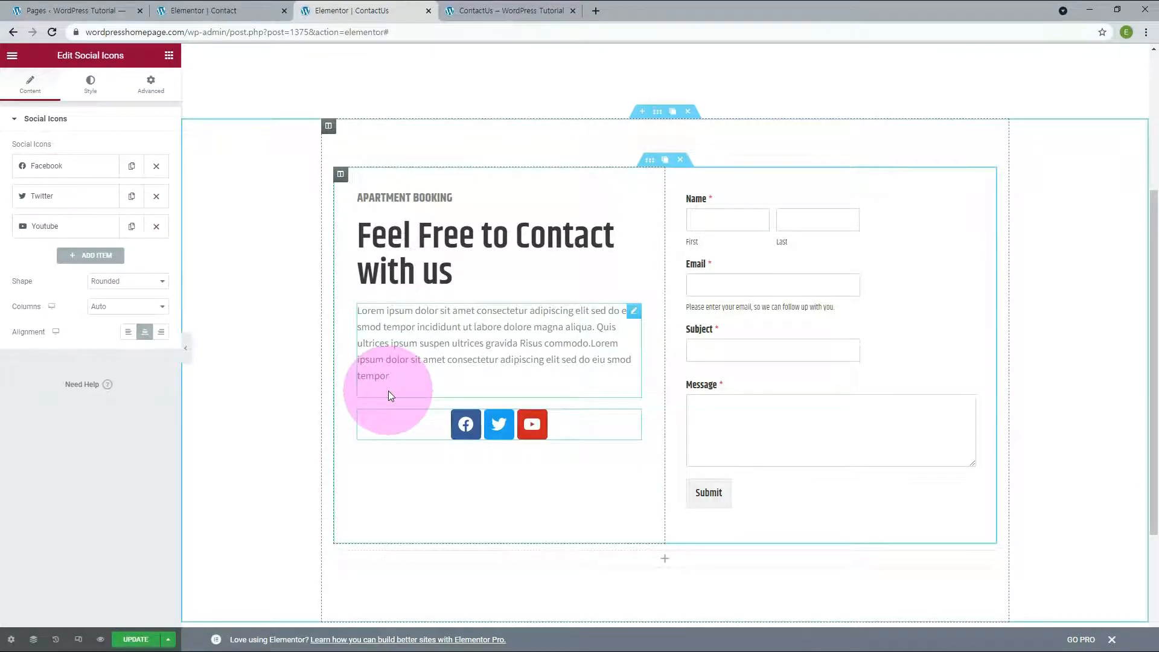
click(128, 333)
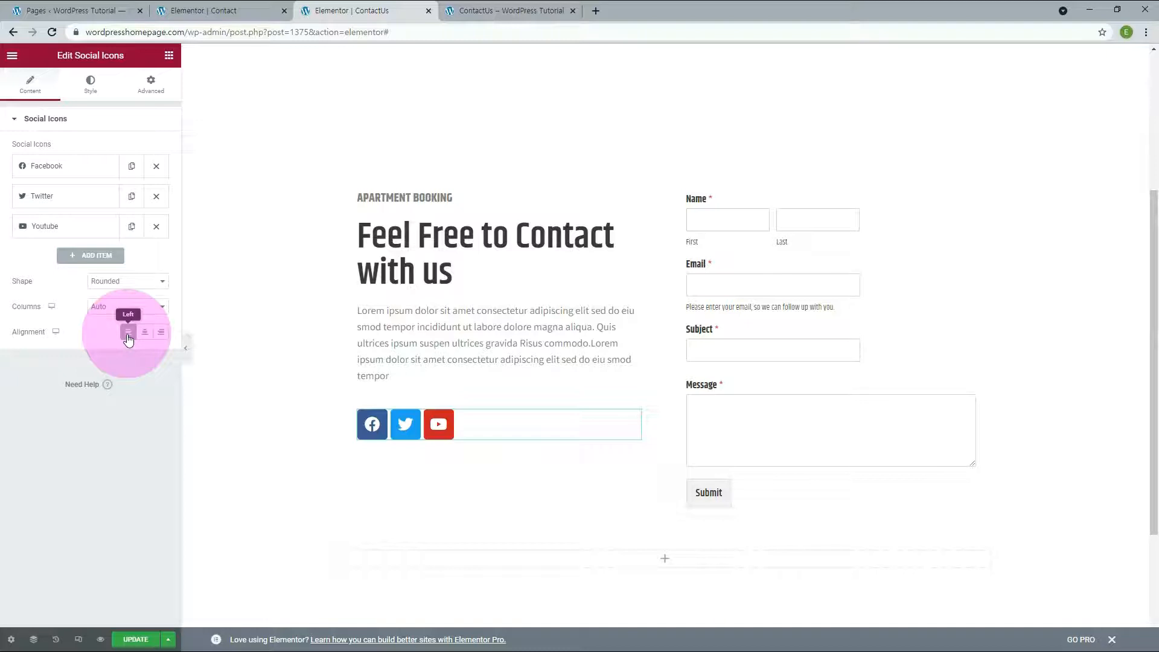
click(492, 11)
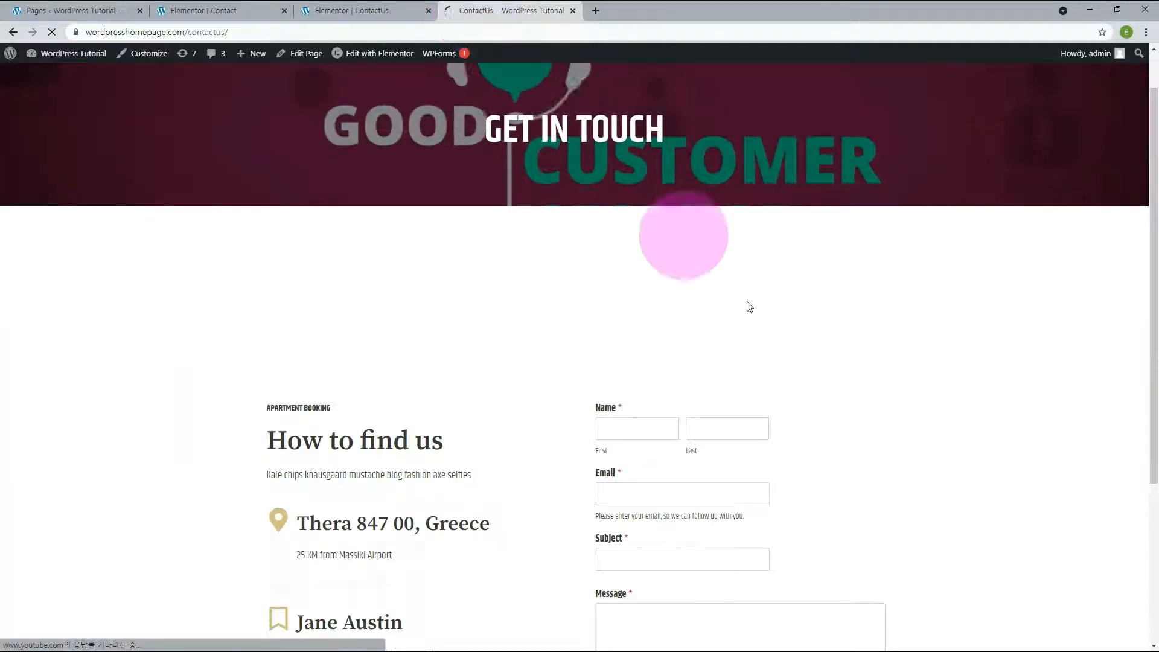
scroll(938, 440, down, 3)
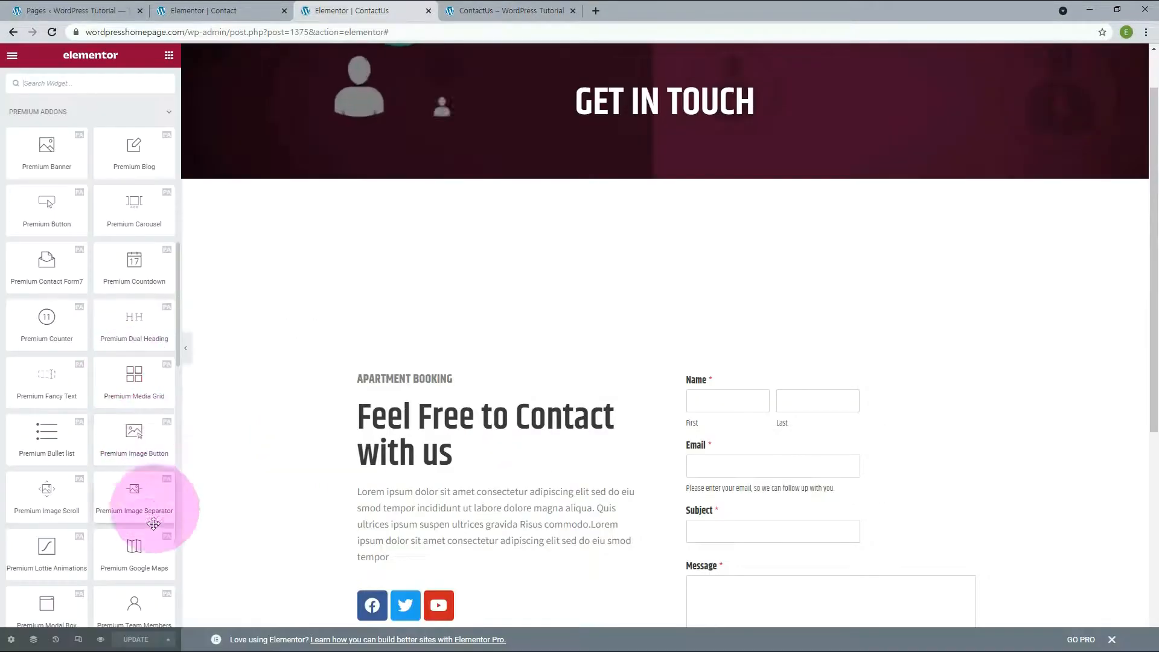
- Add a Premium Google Maps widget to the empty section below the banner and check it on the live page
drag(136, 549, 506, 235)
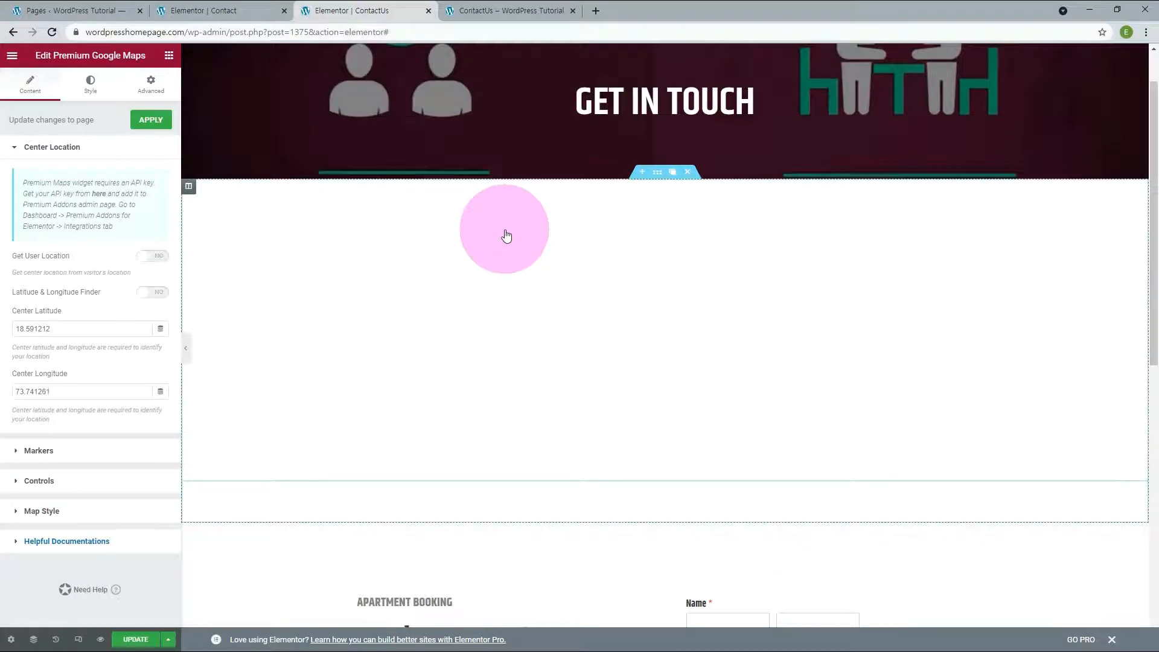
click(50, 33)
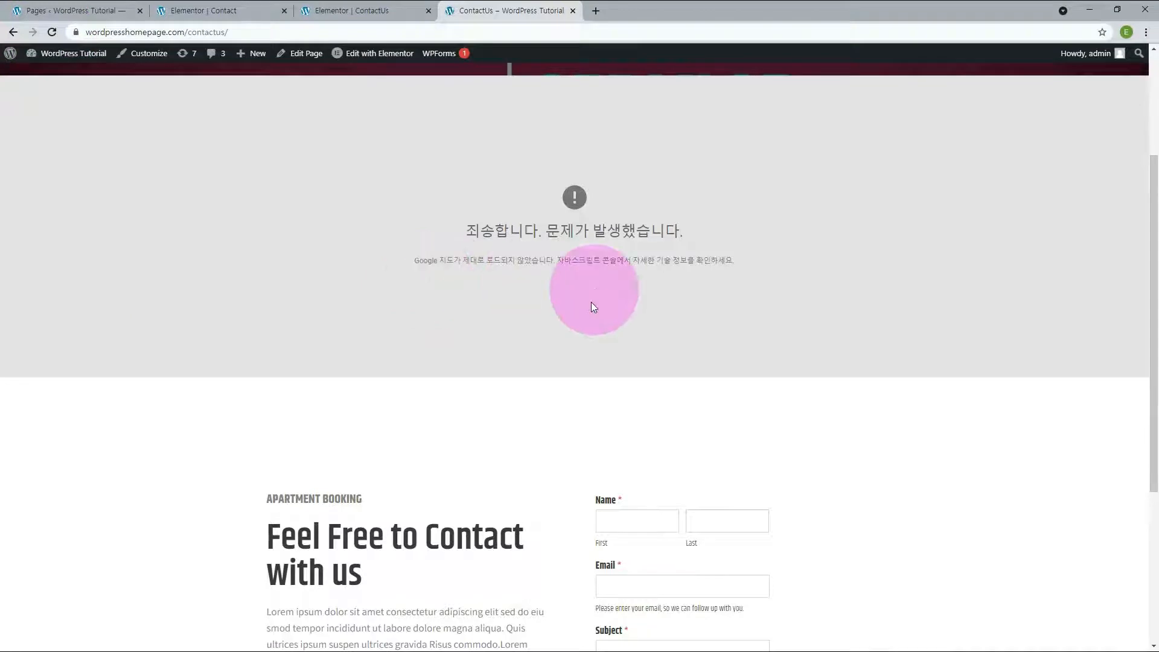
scroll(592, 302, up, 2)
scroll(589, 320, down, 1)
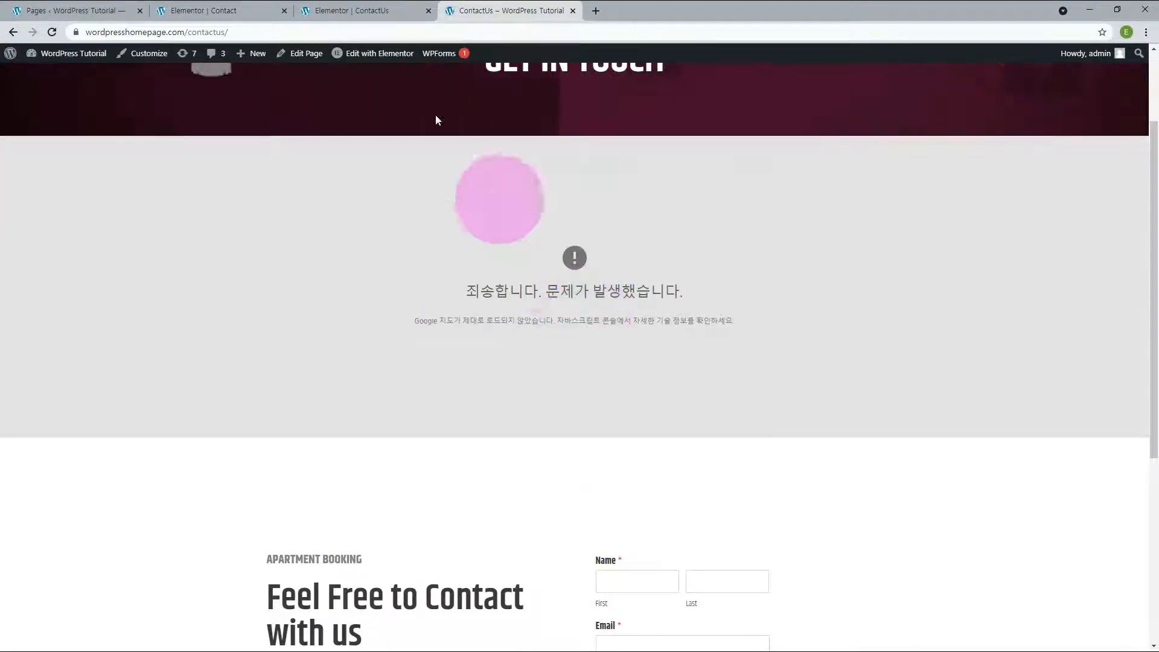
- Delete the section holding the Google Maps widget and review the live Contact and ContactUs pages
click(338, 11)
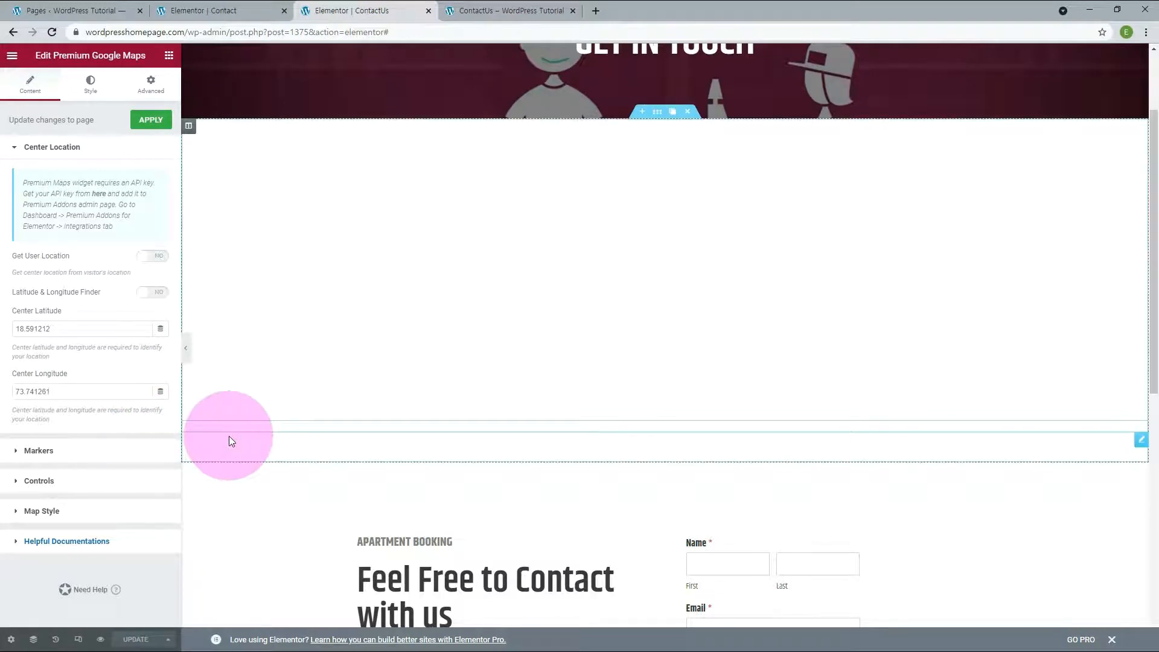
click(688, 112)
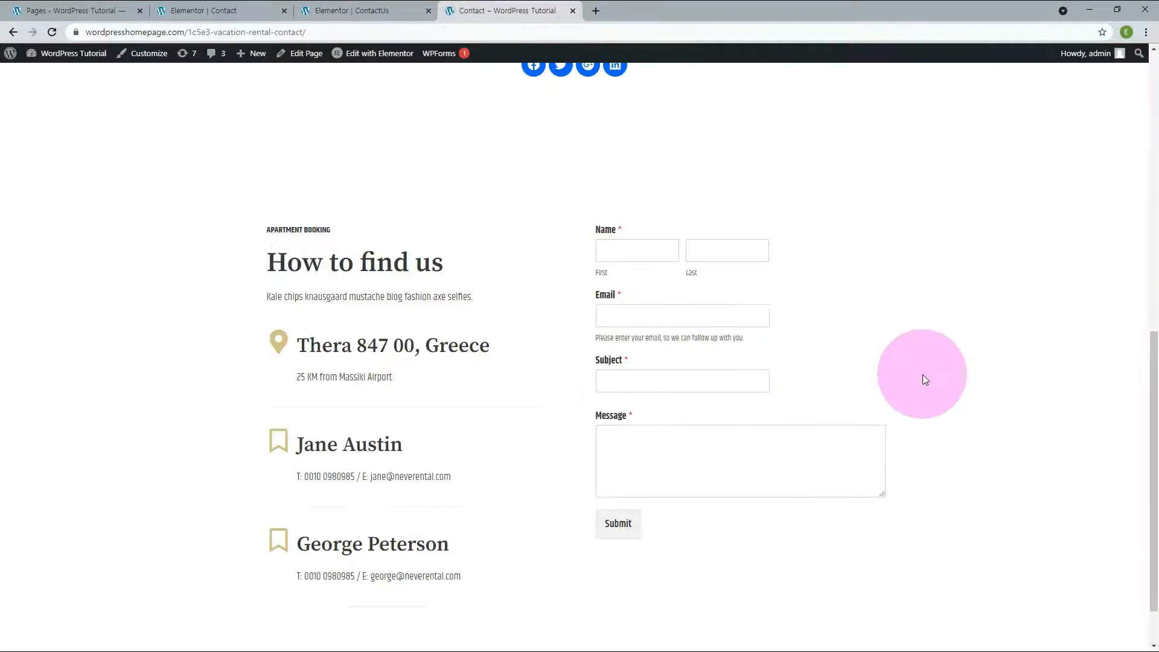
scroll(925, 379, down, 1)
scroll(1003, 435, up, 10)
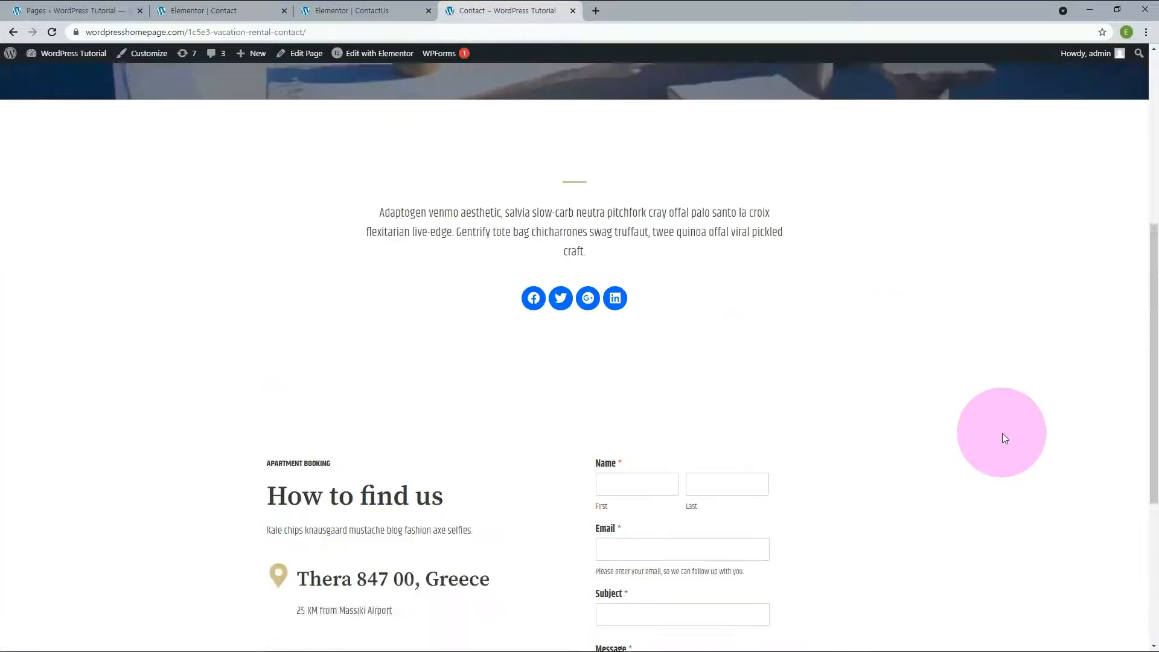
click(902, 88)
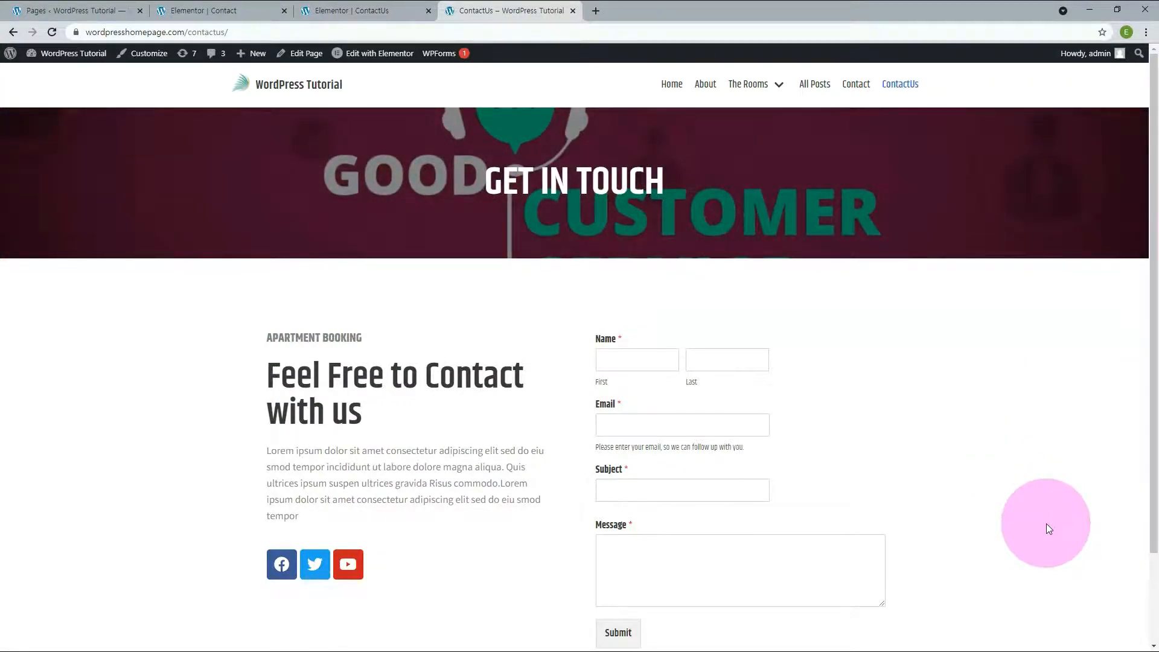
scroll(1046, 523, down, 1)
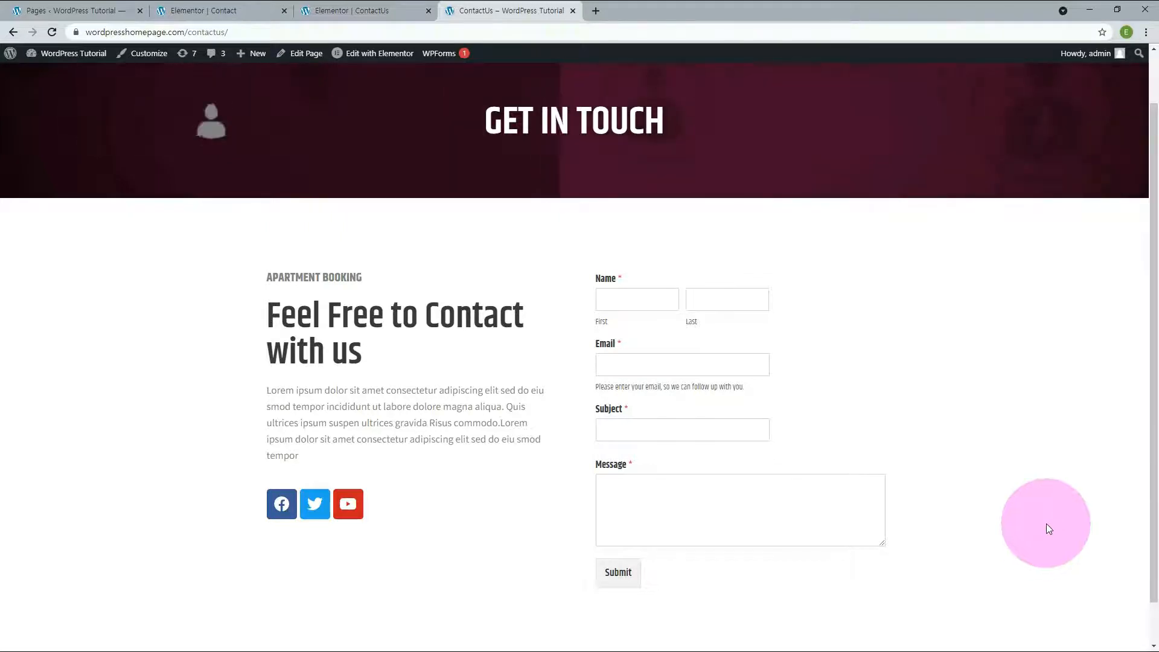
- Open the WPForms forms overview in the WordPress dashboard
click(70, 10)
mouse_move(40, 328)
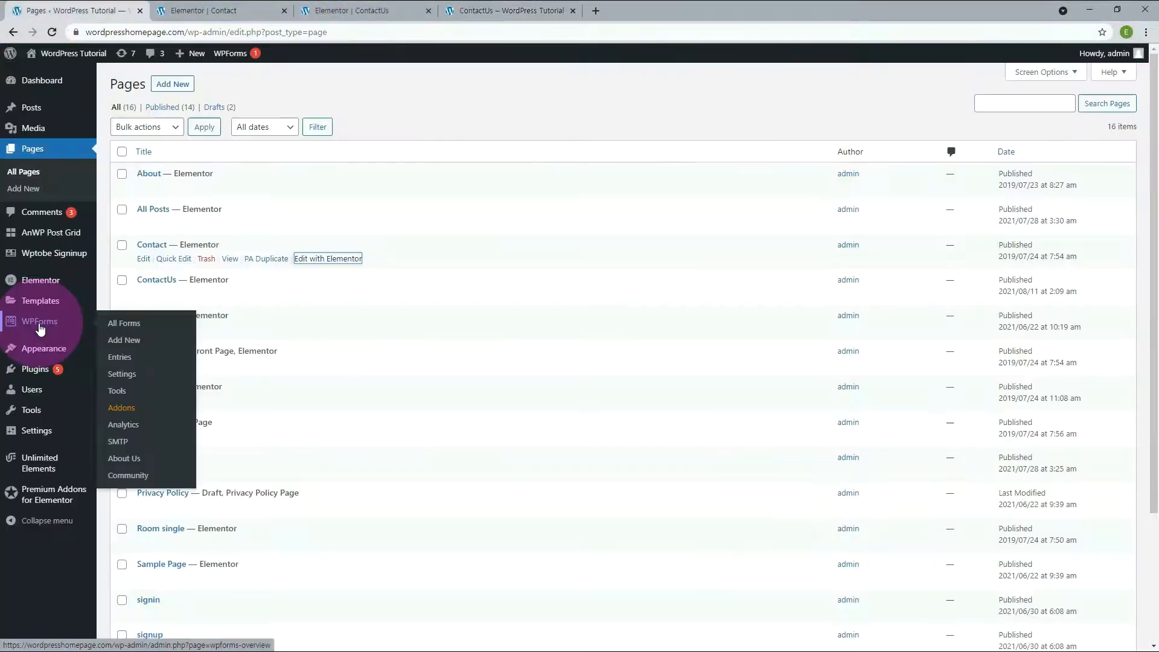
click(40, 328)
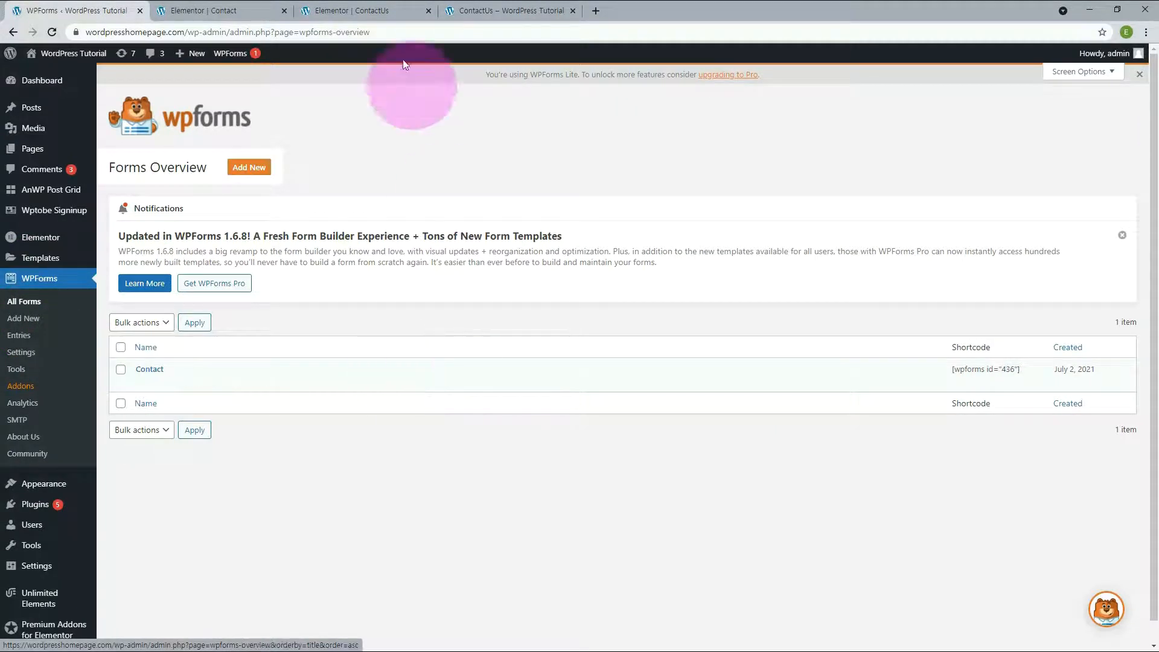
- Compare the shortcode in the ContactUs page's form widget with the Contact form's shortcode in the WPForms overview
click(366, 10)
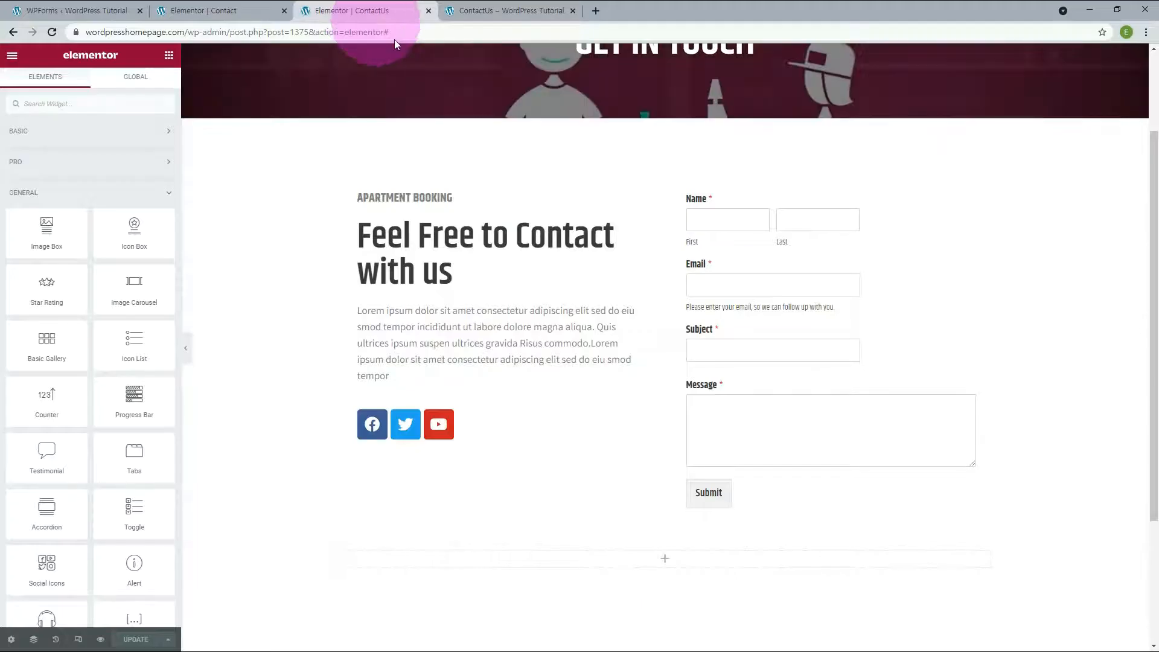
click(728, 222)
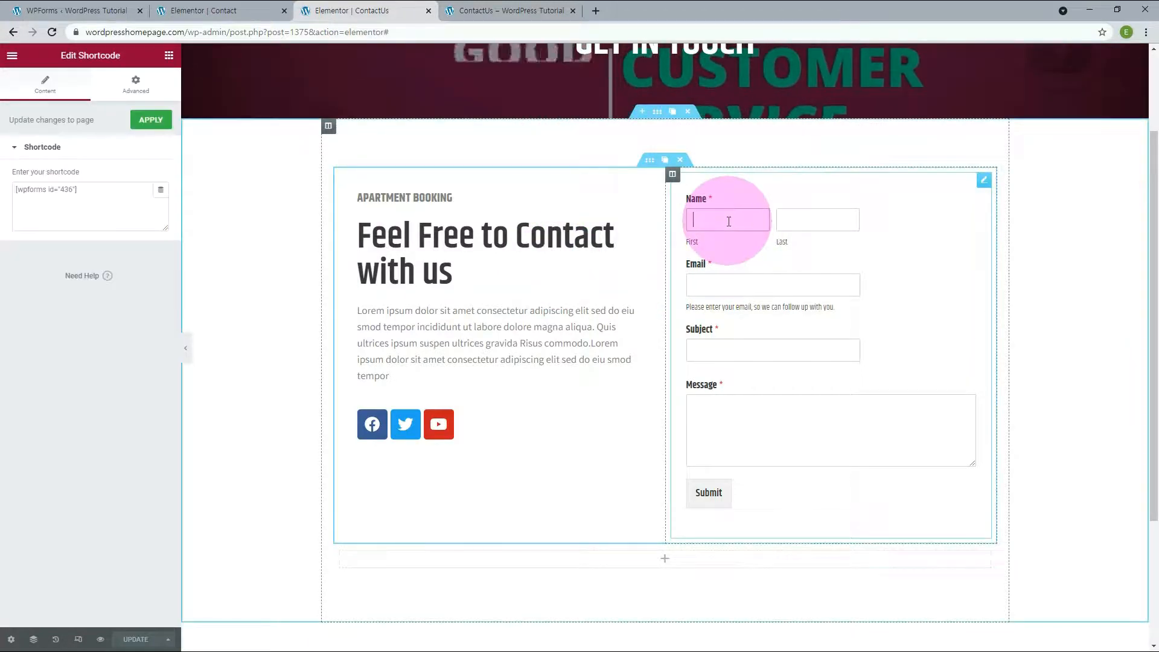
click(103, 202)
drag(67, 198, 2, 202)
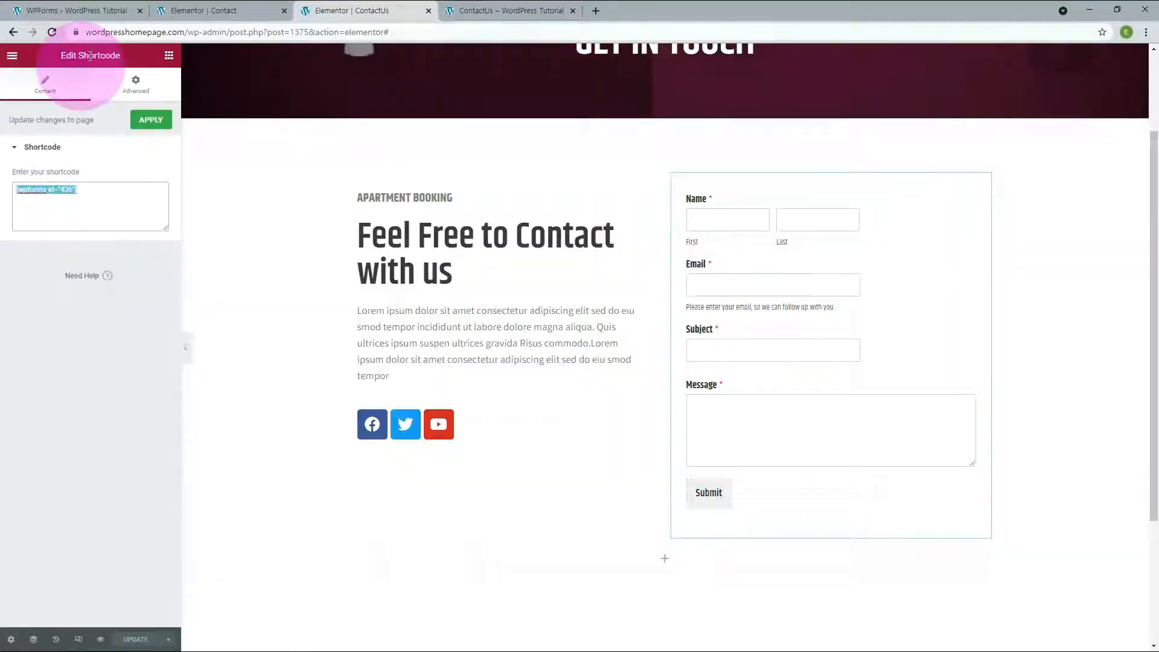
click(73, 11)
drag(943, 367, 1028, 371)
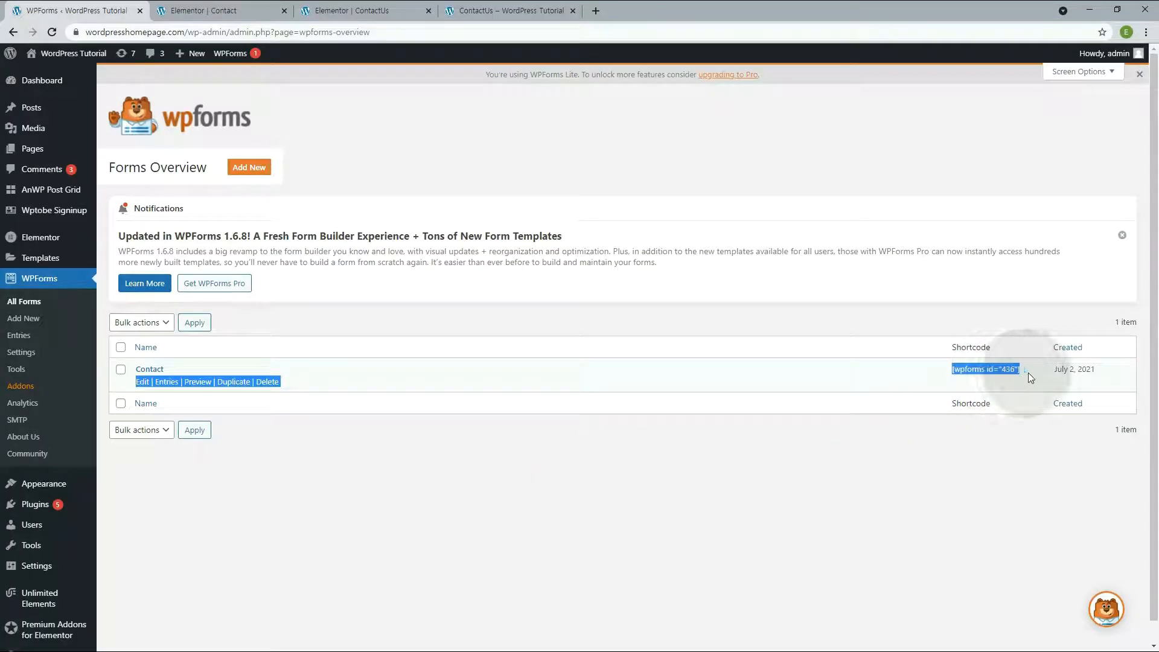
click(989, 378)
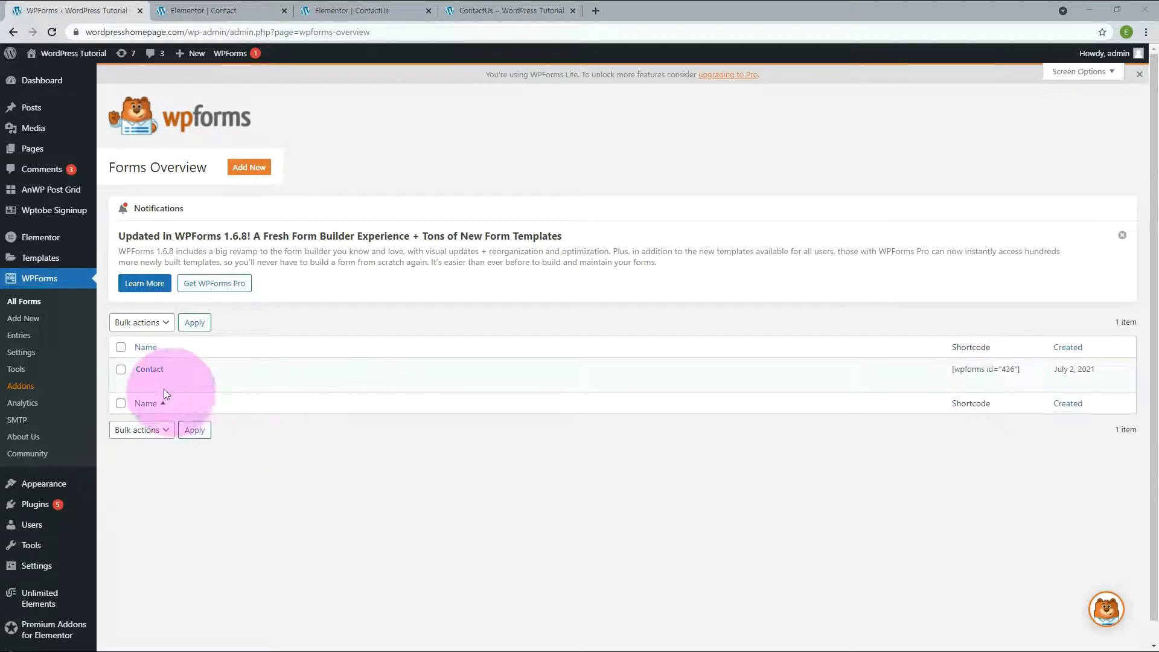
- Duplicate the Contact form in WPForms and open the copy for editing
click(234, 382)
click(544, 385)
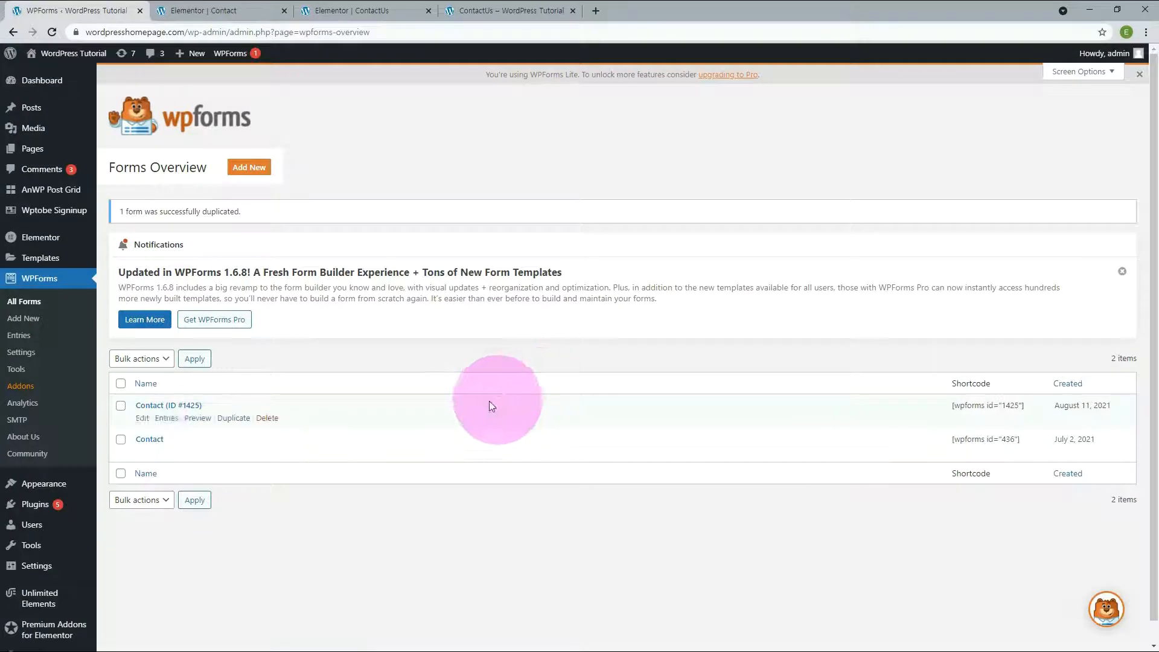
click(144, 418)
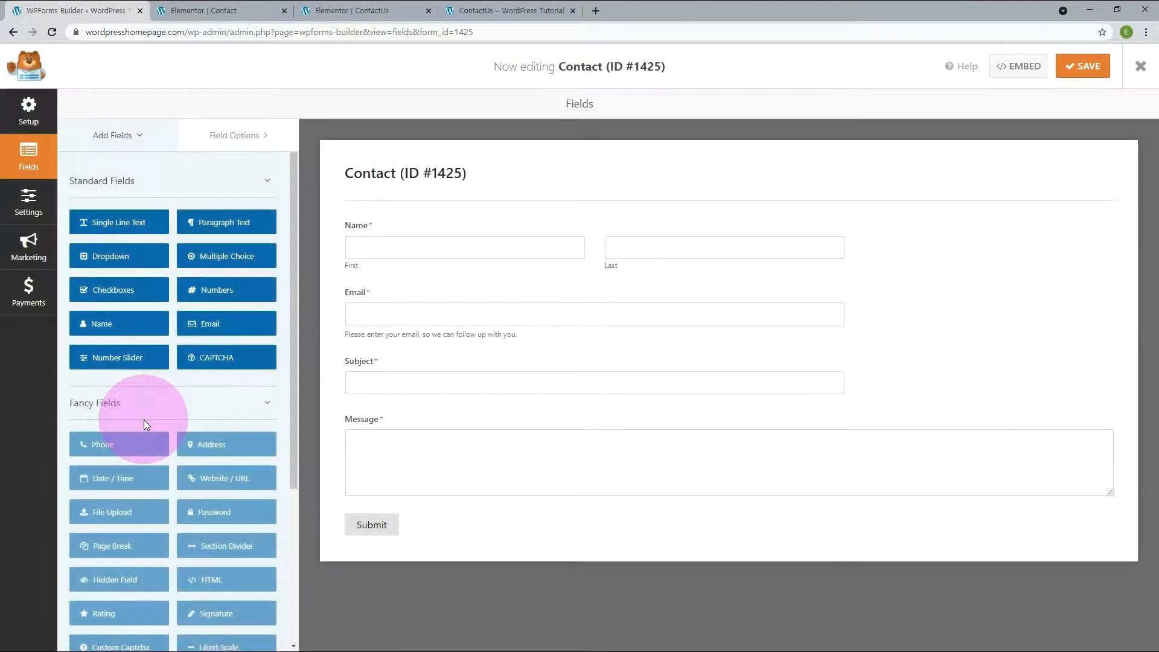
- Change the form ID in the ContactUs page's shortcode widget to 1425 and apply the change
click(351, 10)
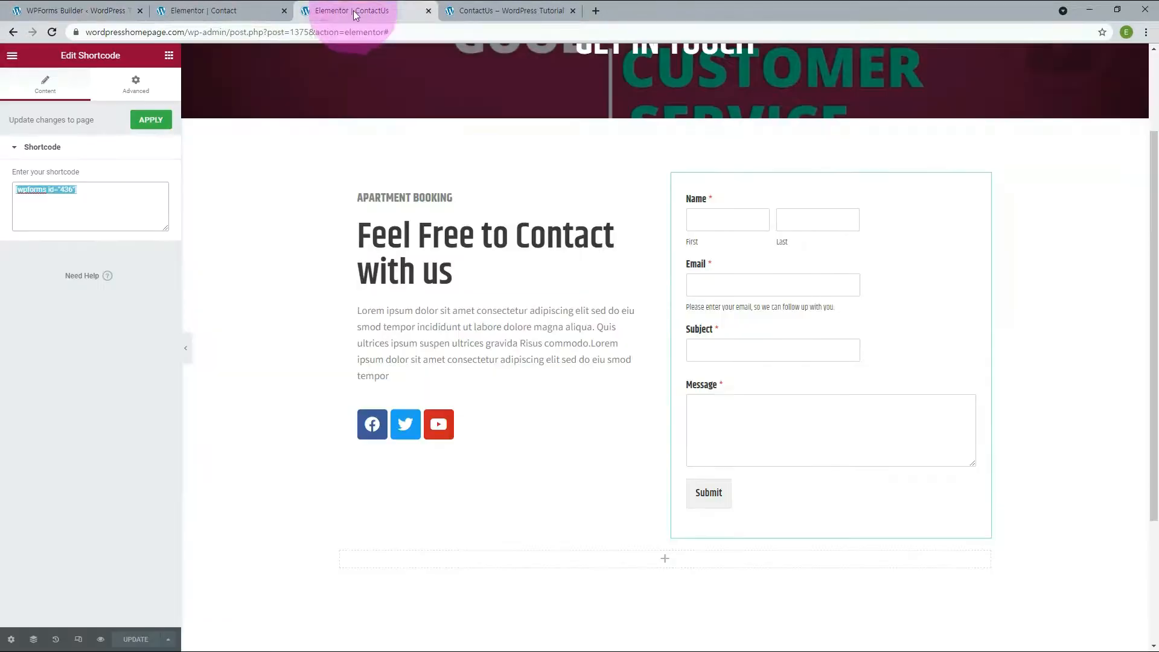
double_click(67, 190)
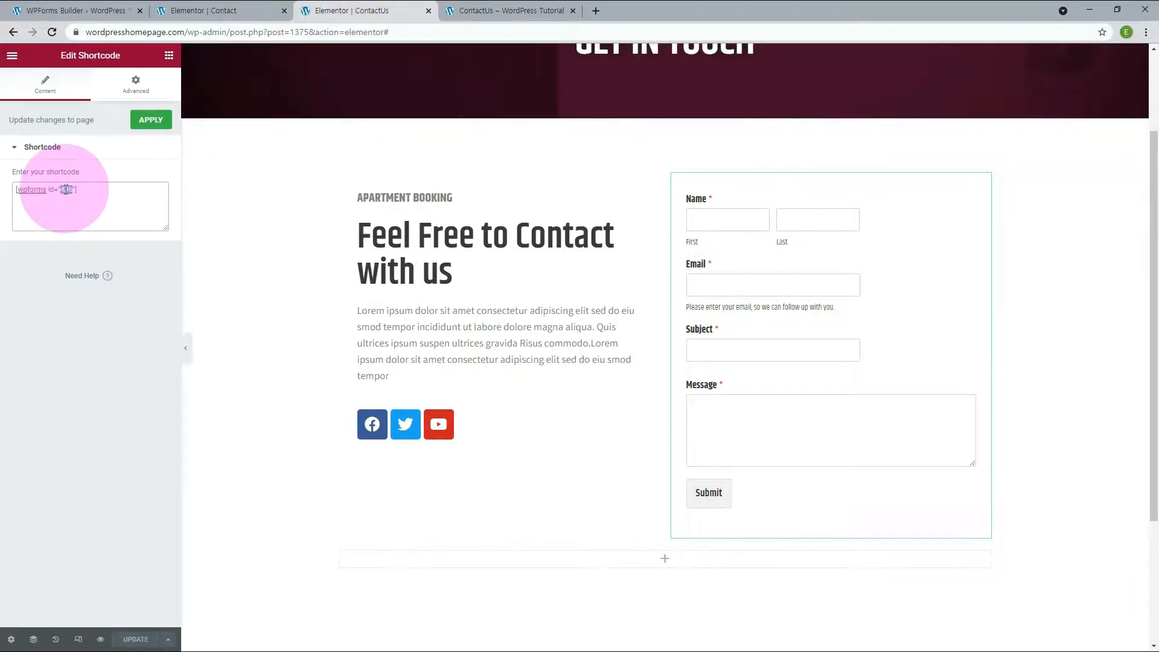
text(1425)
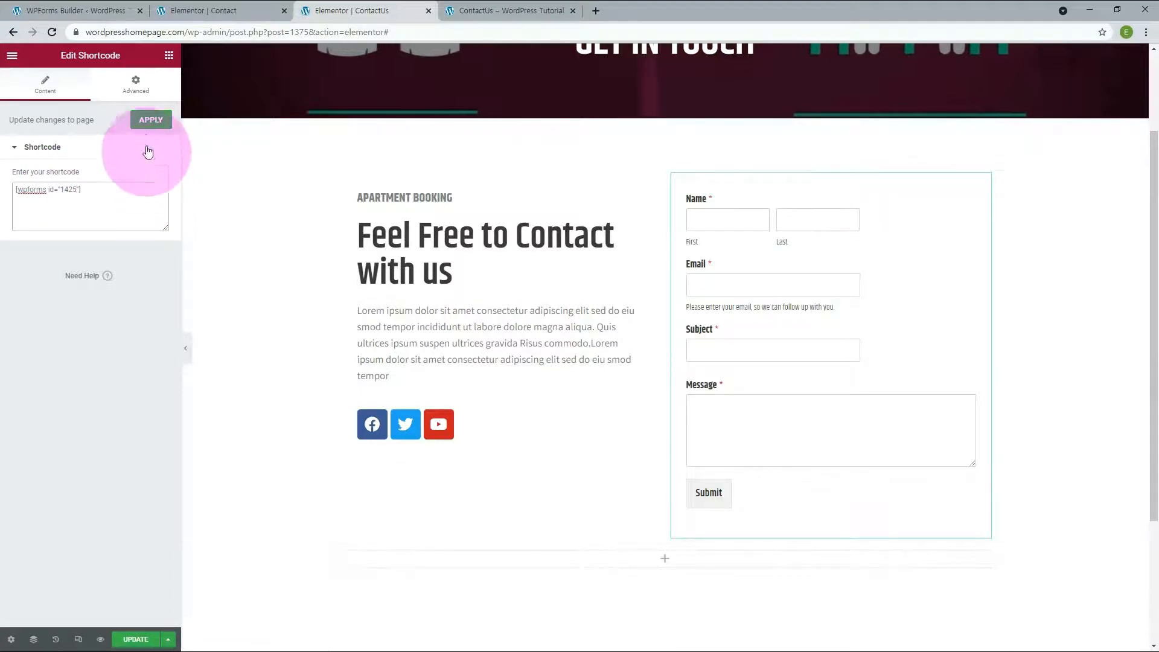
click(151, 119)
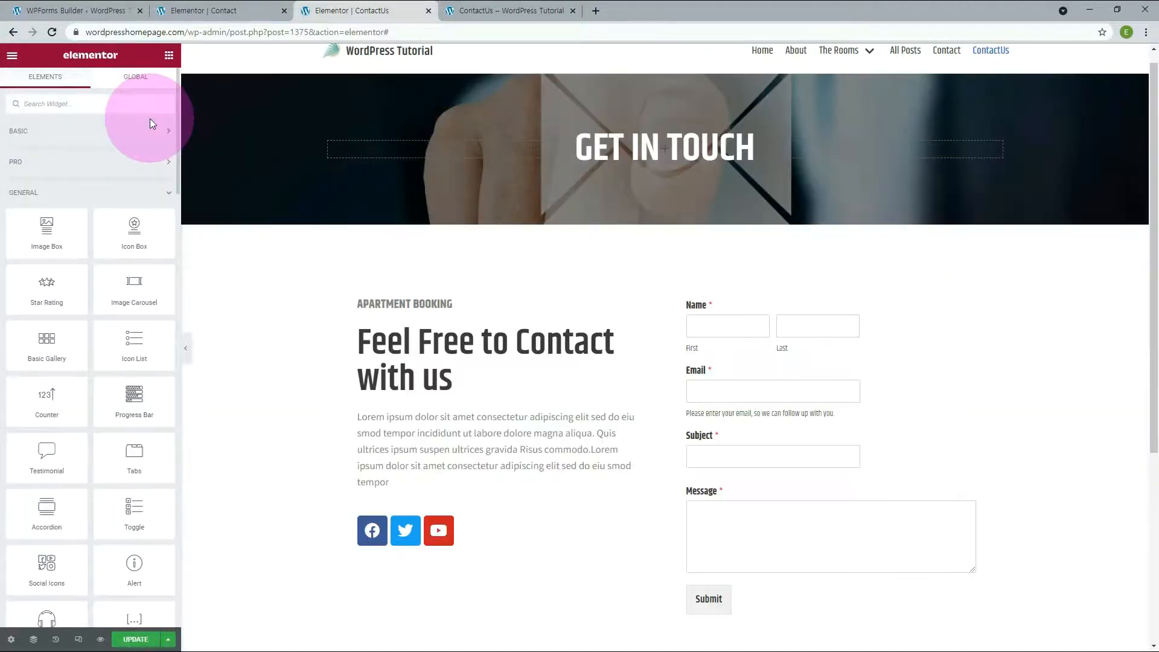
- Set the Name field's label to "Your Name" in the duplicated form, save it, and check the form on the ContactUs page in Elementor
click(101, 12)
click(353, 232)
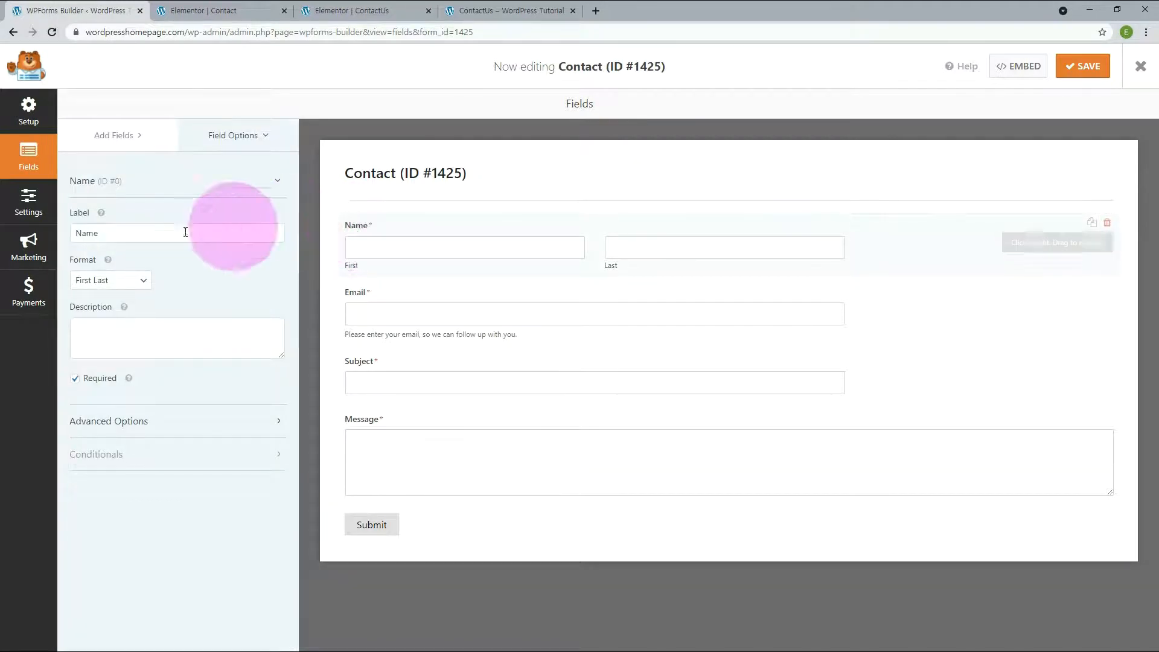
double_click(131, 236)
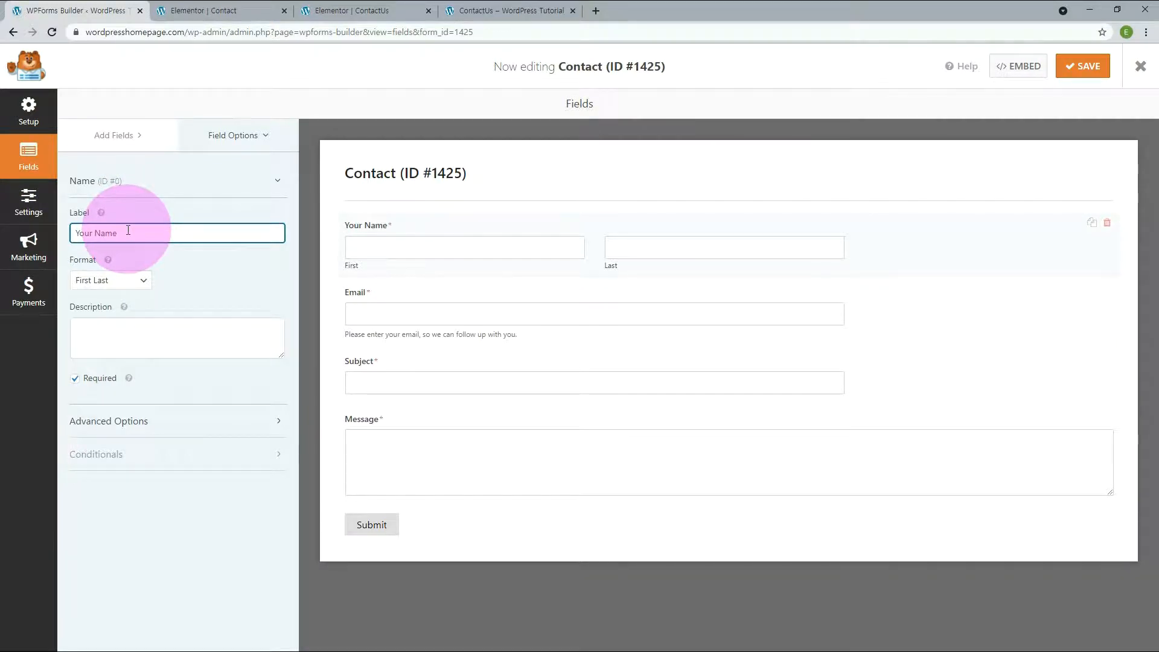
click(1078, 68)
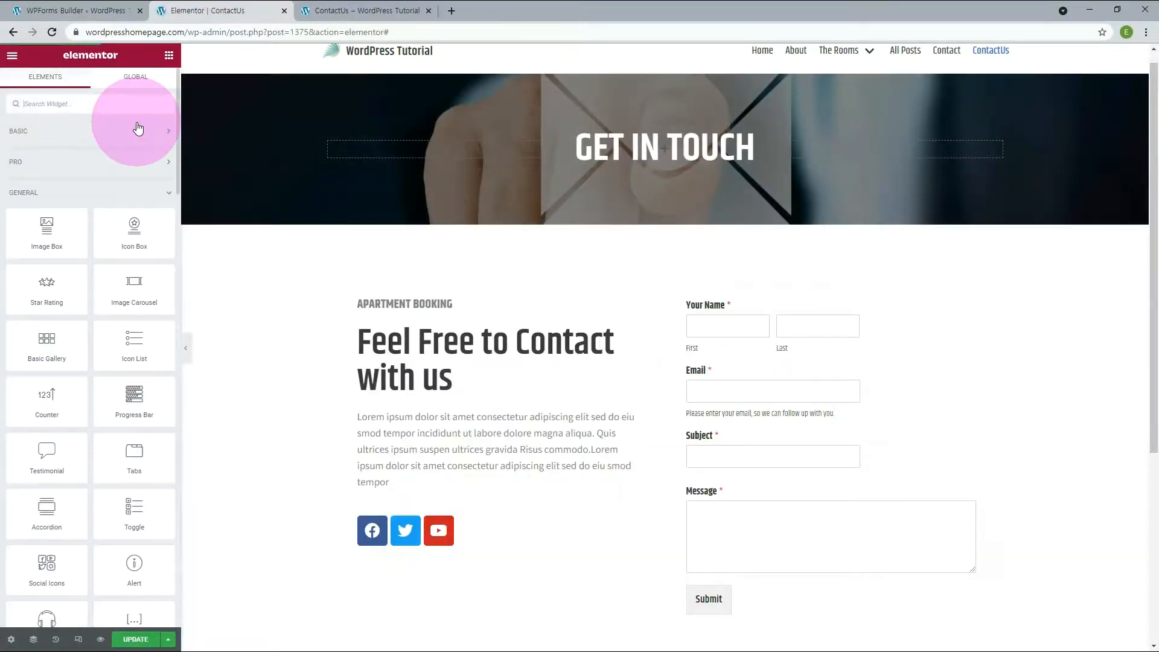
click(694, 308)
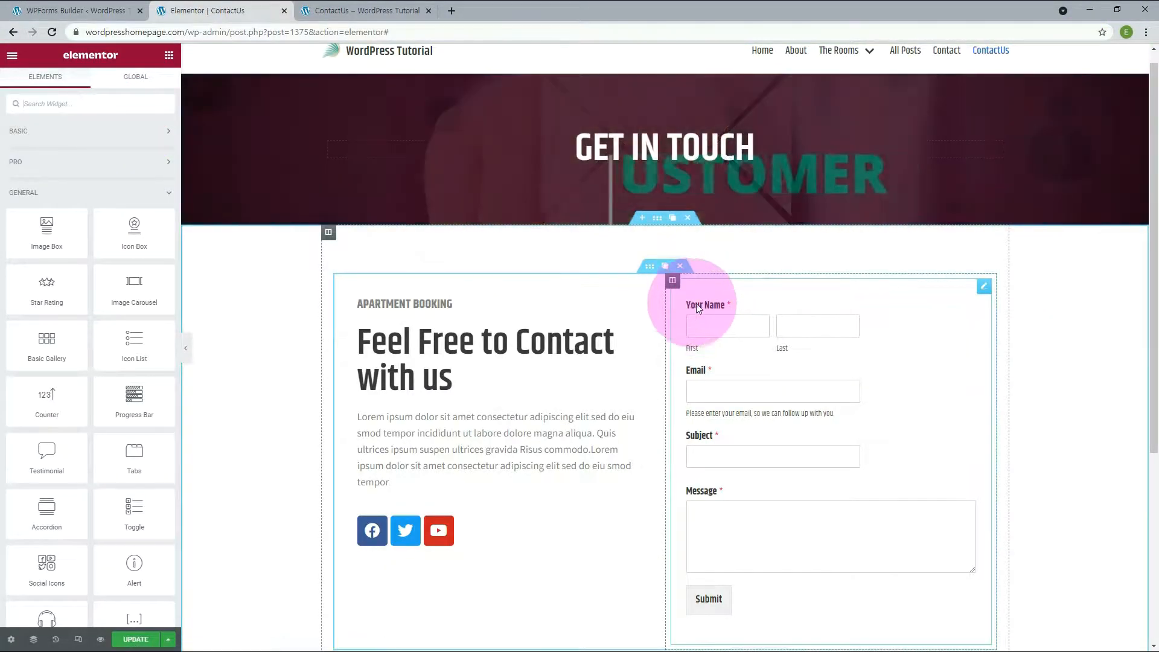
click(691, 305)
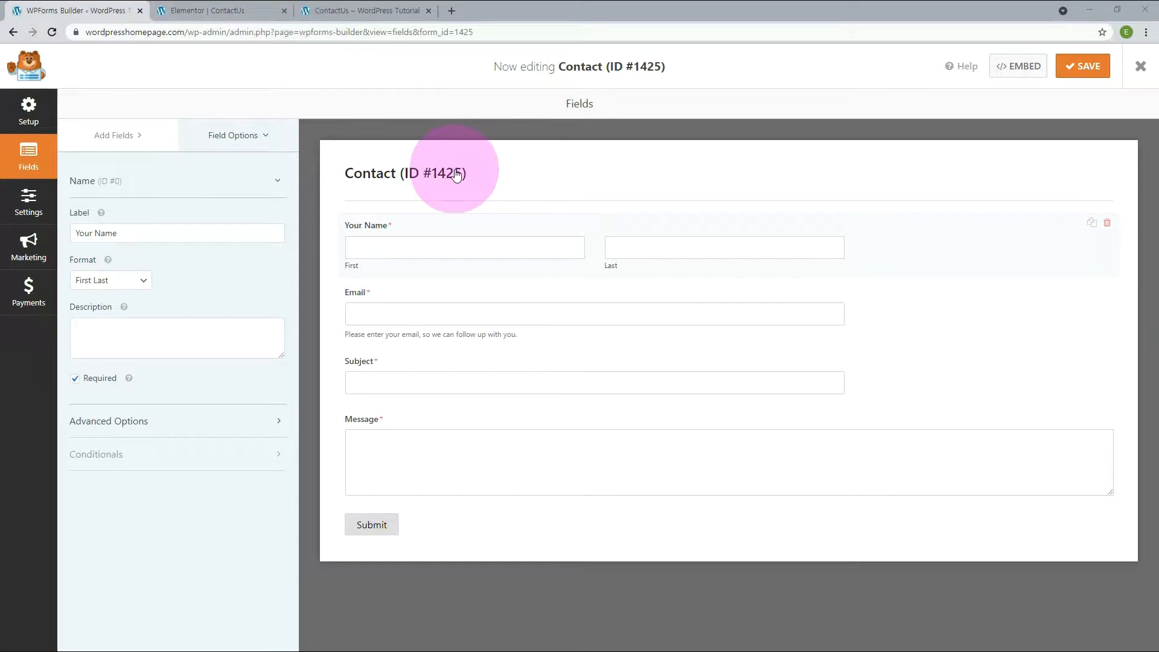
- Make the Your Name field optional, with the Simple format and the description "이름을 입력하세요."
click(110, 282)
click(102, 292)
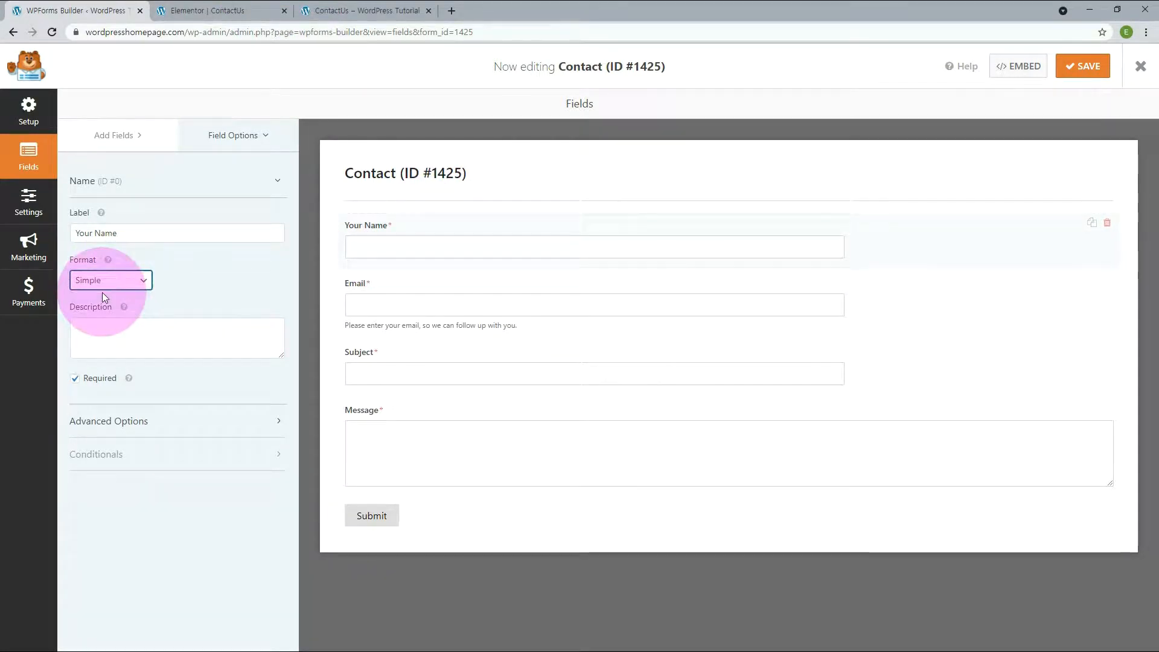
click(112, 336)
text(o)
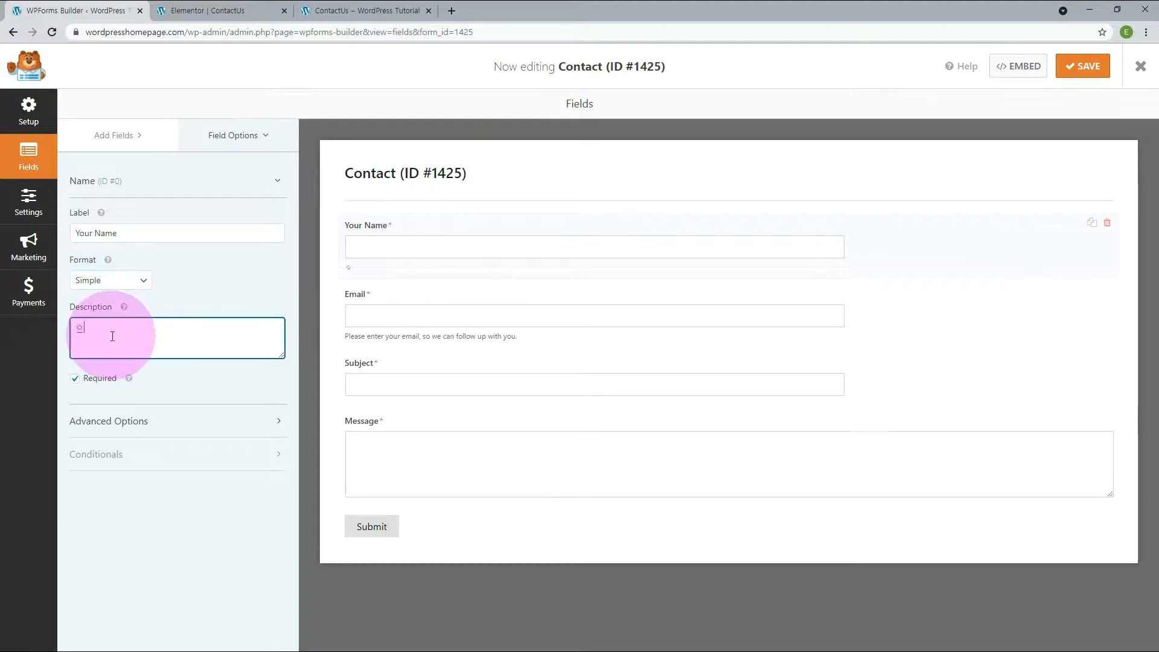
text(름을 입력하세요.)
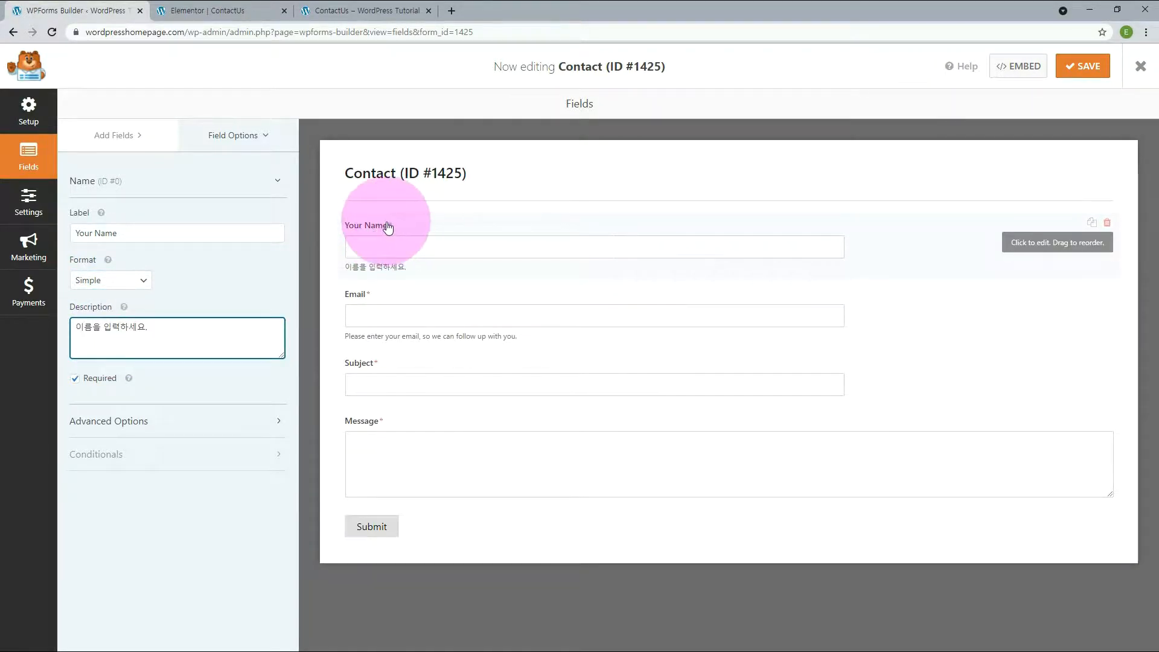
click(76, 379)
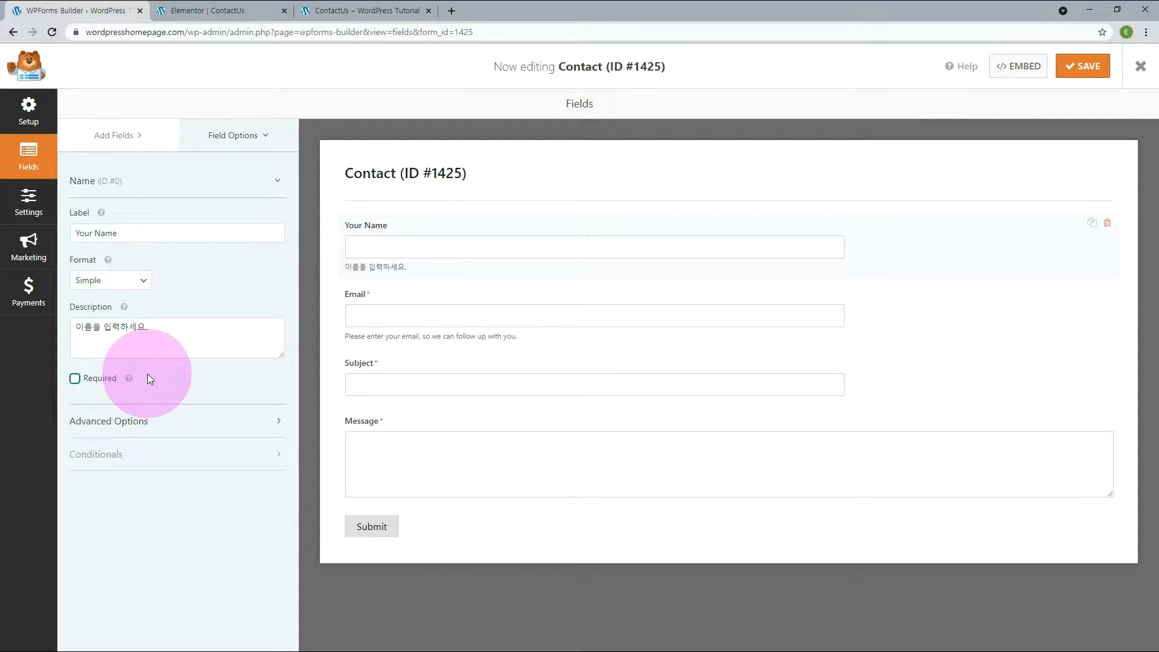
- Set the Your Name field's advanced options to Small size, placeholder "이름" and CSS class wfnames
click(285, 423)
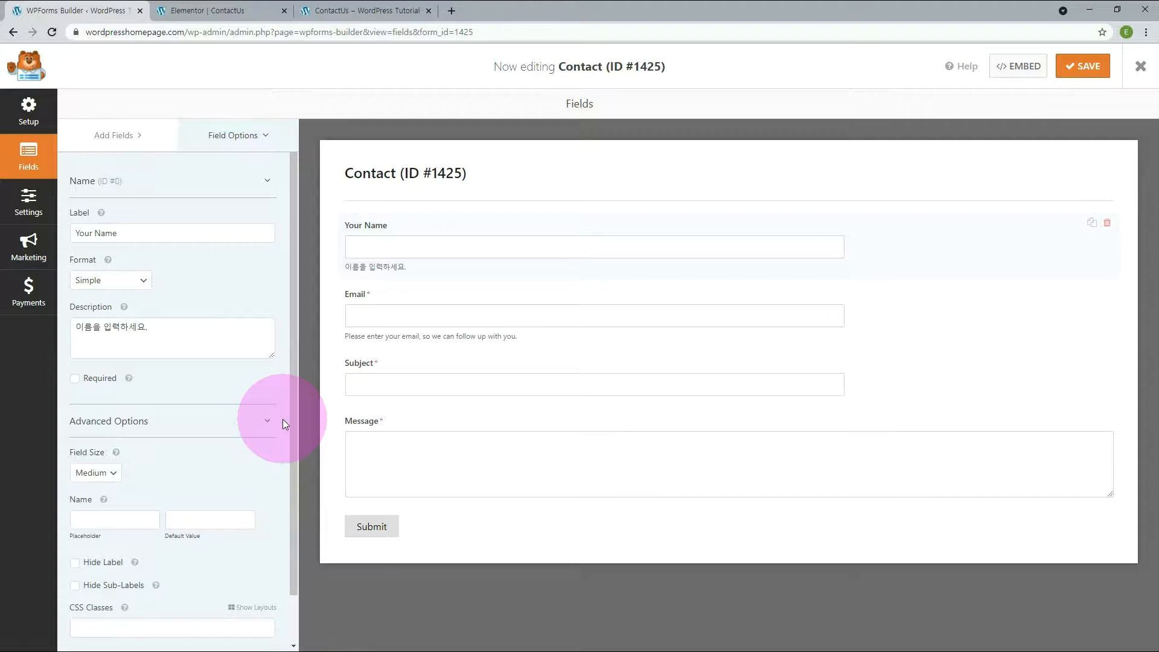
scroll(283, 419, down, 2)
click(108, 426)
click(101, 433)
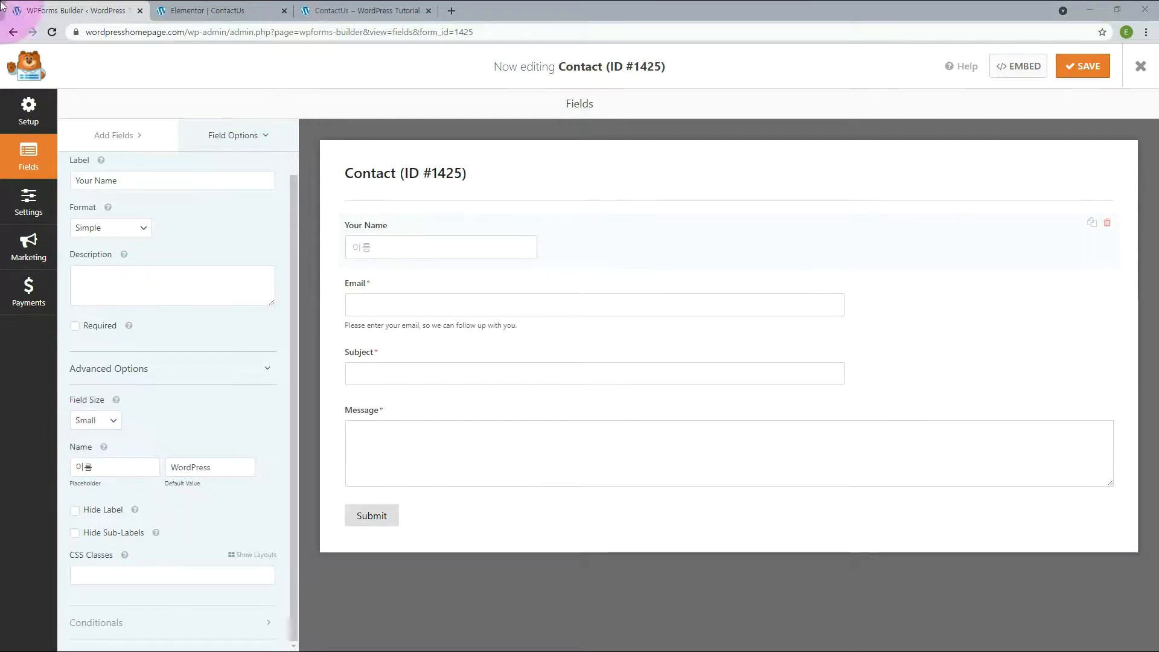
click(111, 573)
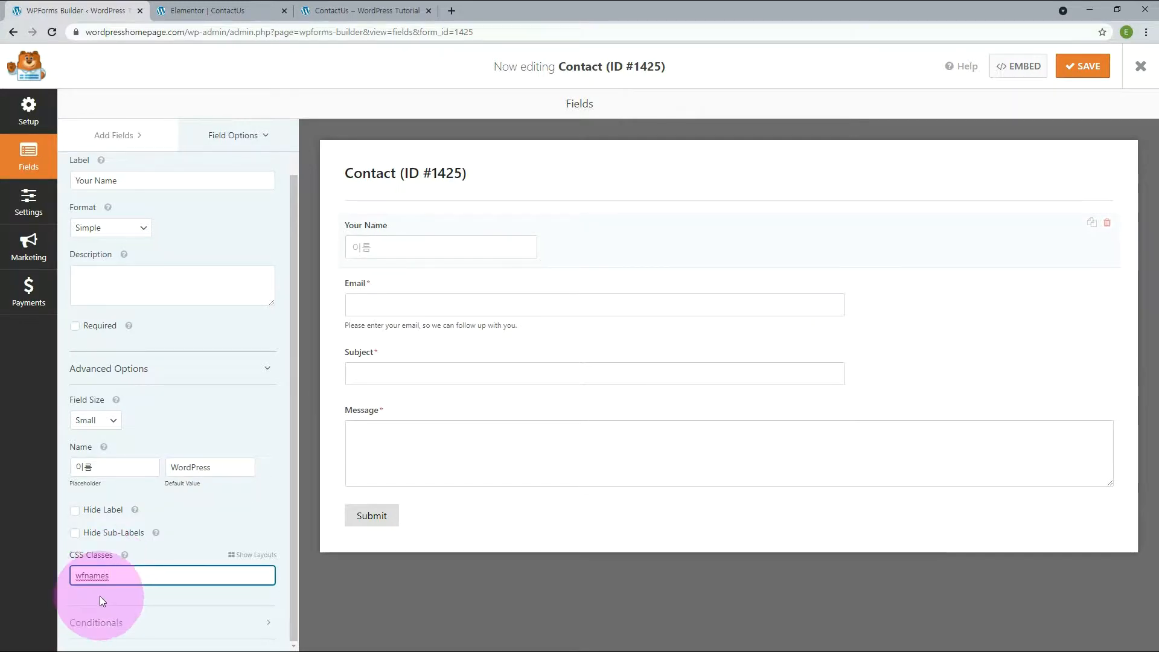
click(100, 596)
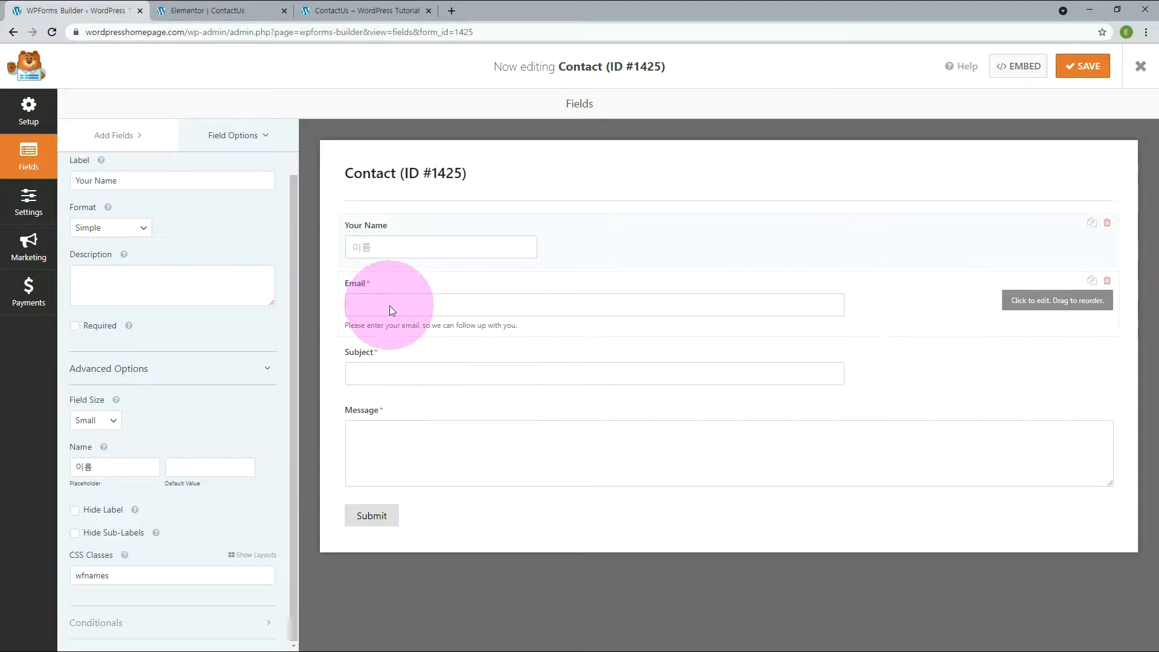
- Check the Email and Message fields, and in the general settings set form class wfsendform, submit text "Send Message" and button class wfsendbtn
click(390, 306)
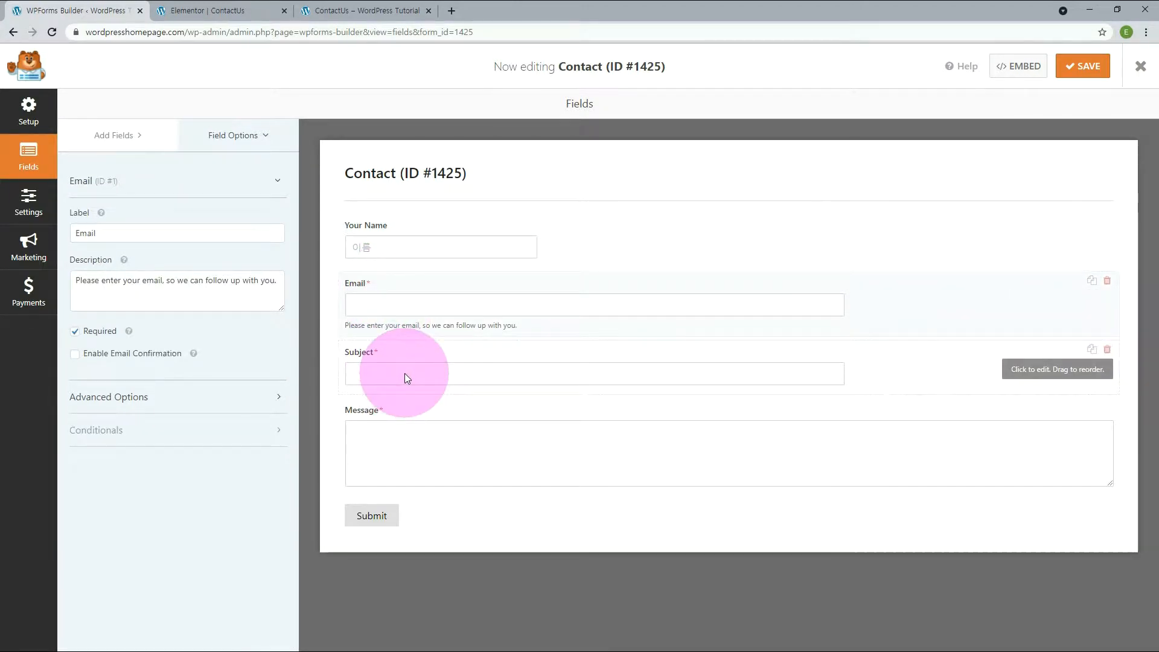
click(410, 471)
click(392, 519)
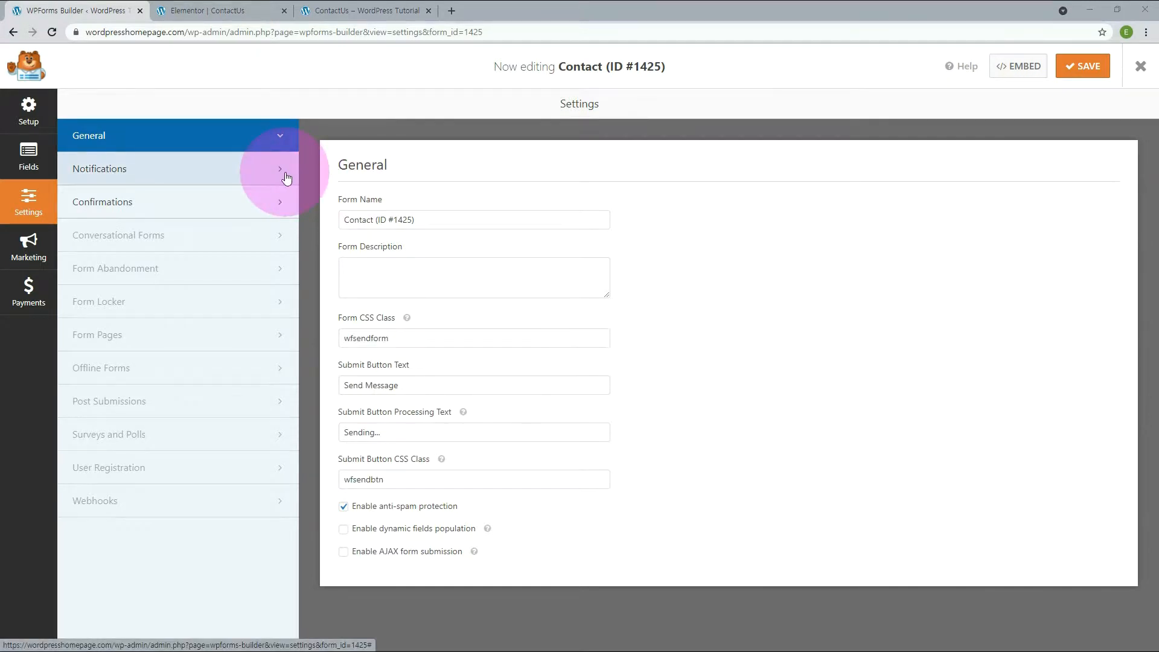
- Review the form's notification settings and add the lines "곧 연락드리겠습니다." and "감사합니다." to the default confirmation message
click(287, 178)
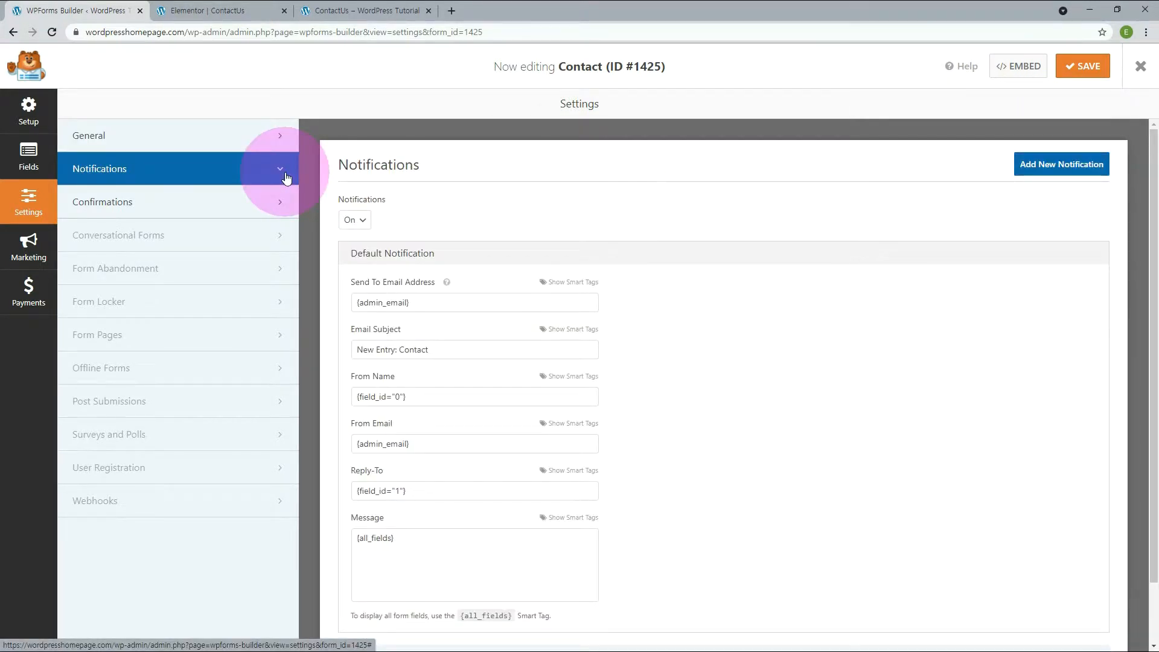
click(422, 303)
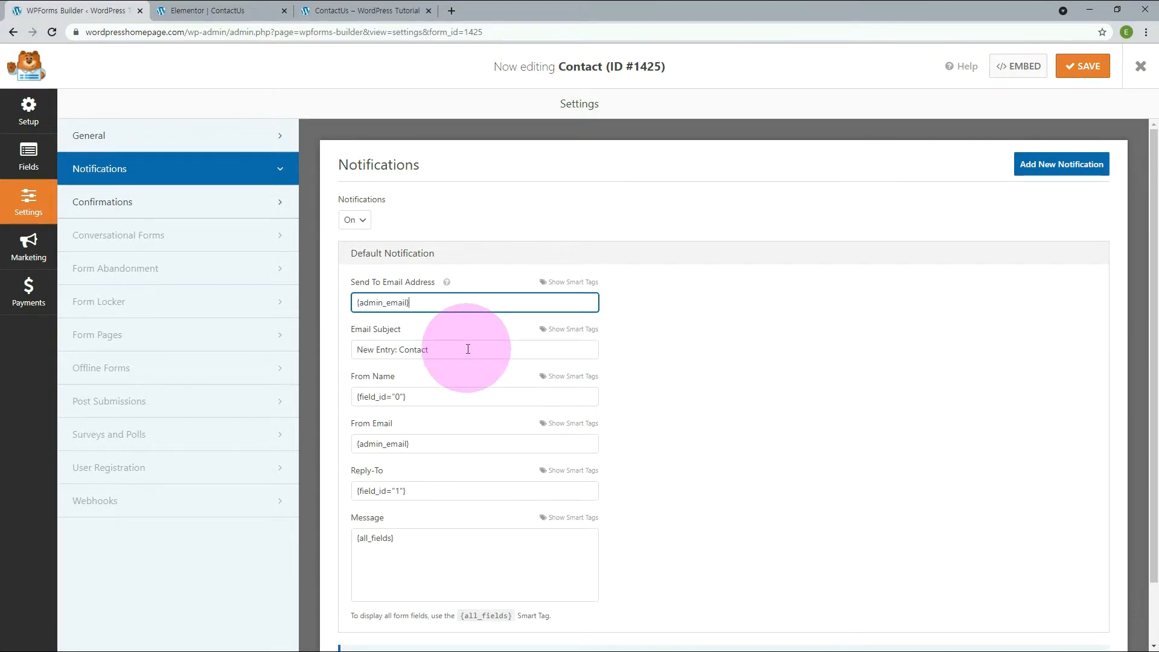
click(280, 204)
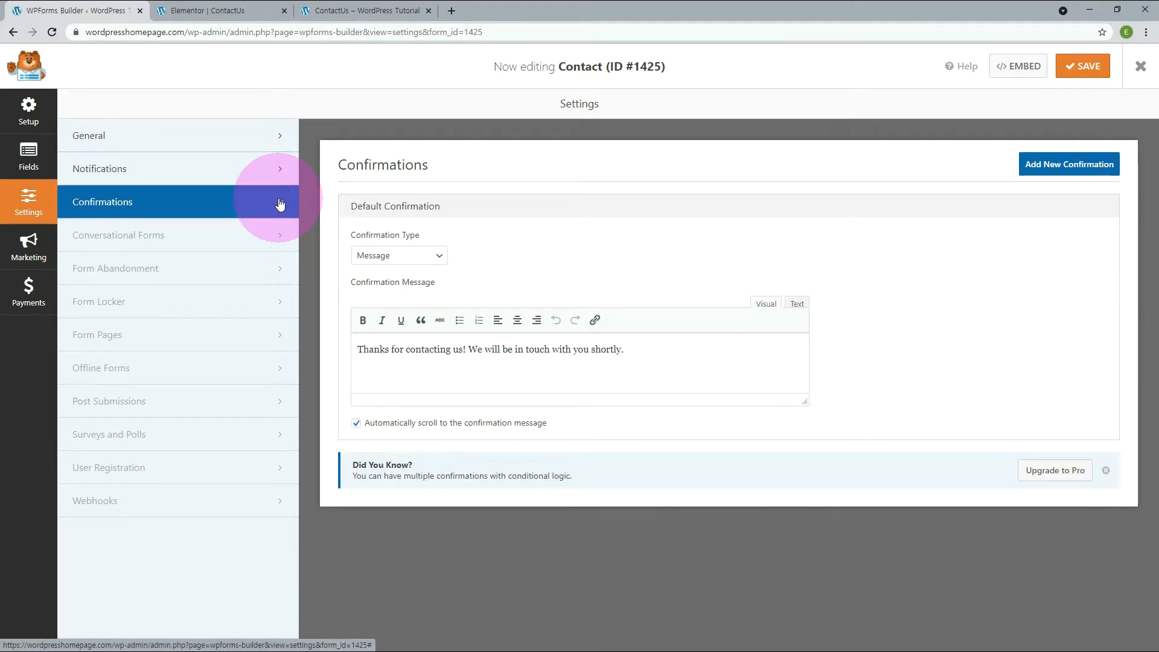
click(641, 352)
key(Return)
text(곧 연락드리겠습니다.)
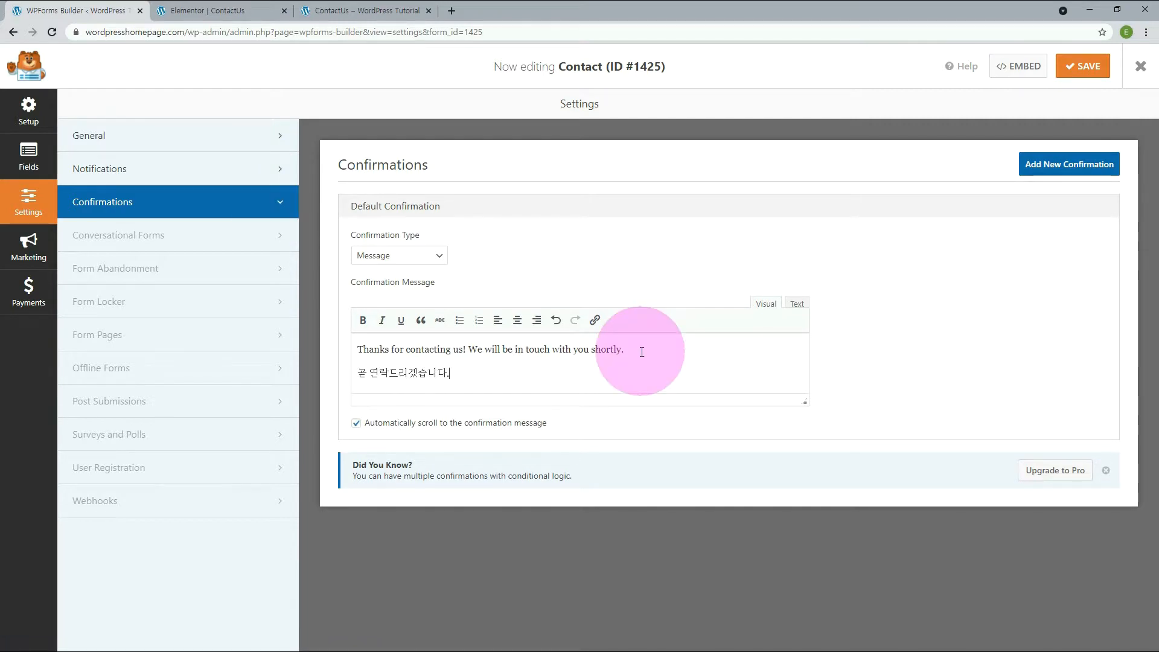
key(Return)
text(감사합니다.)
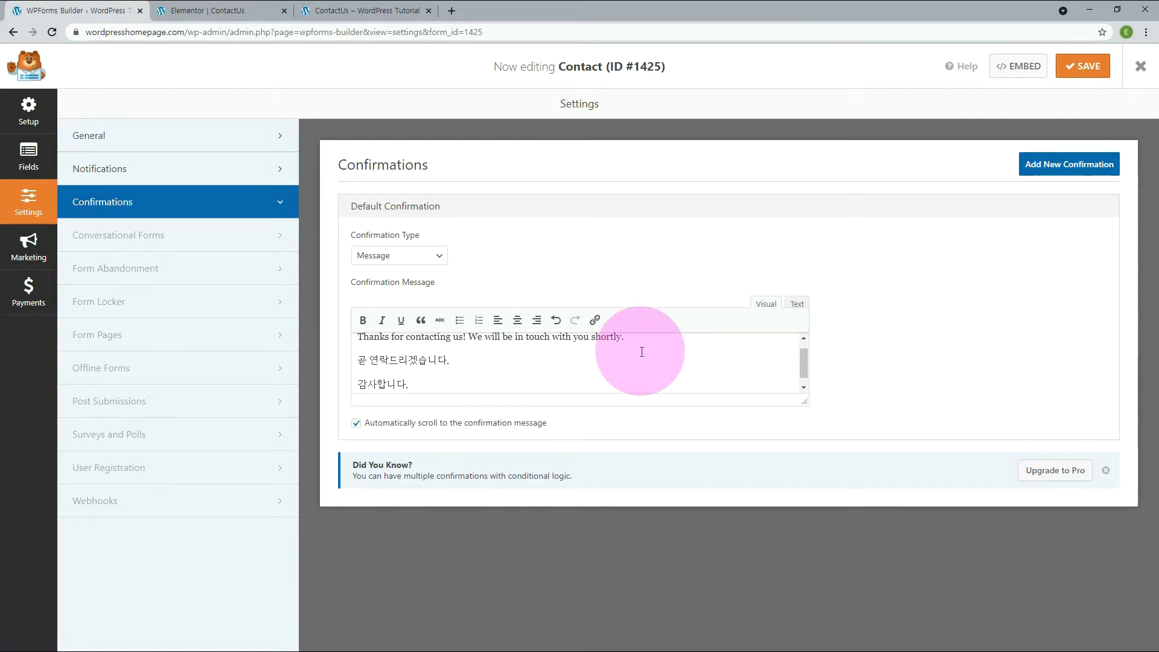
- Reload the live ContactUs page and submit test messages with the subjects "Contact page Test" and "Sending... messages....", filling in the contact's e-mail
click(362, 10)
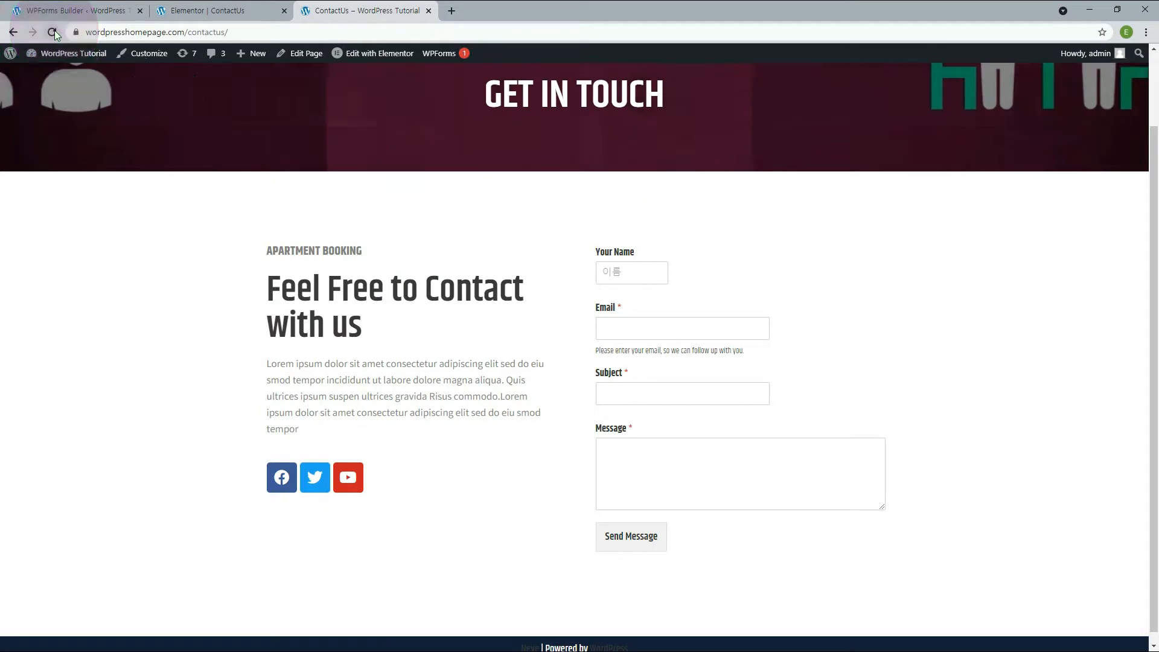
click(53, 31)
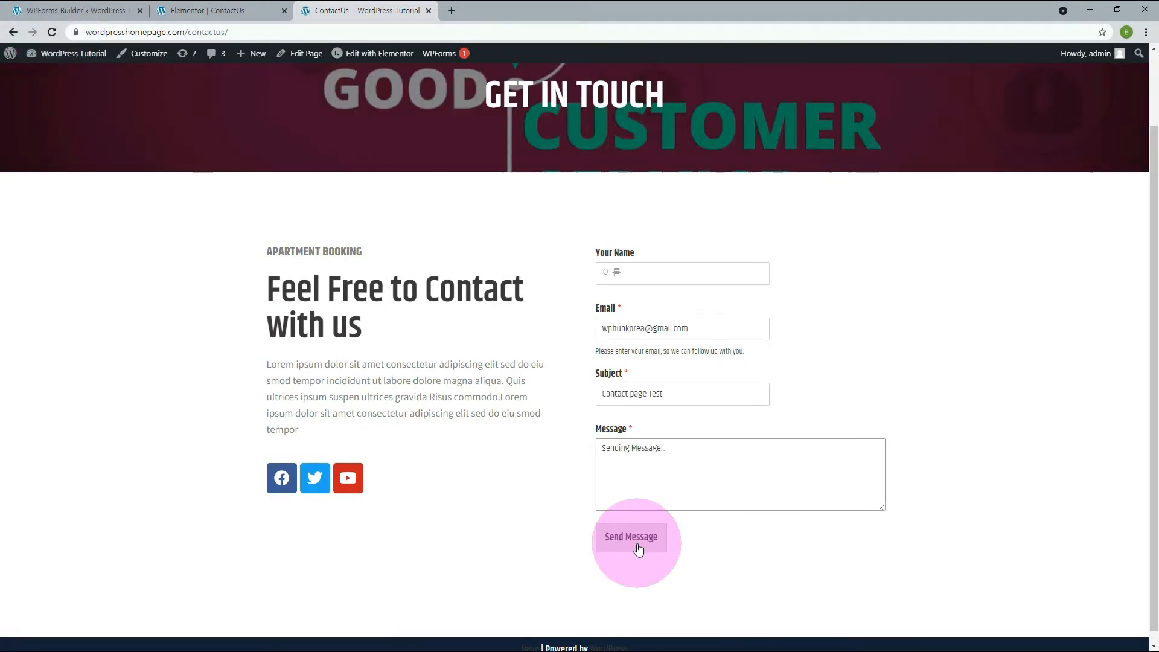
click(638, 549)
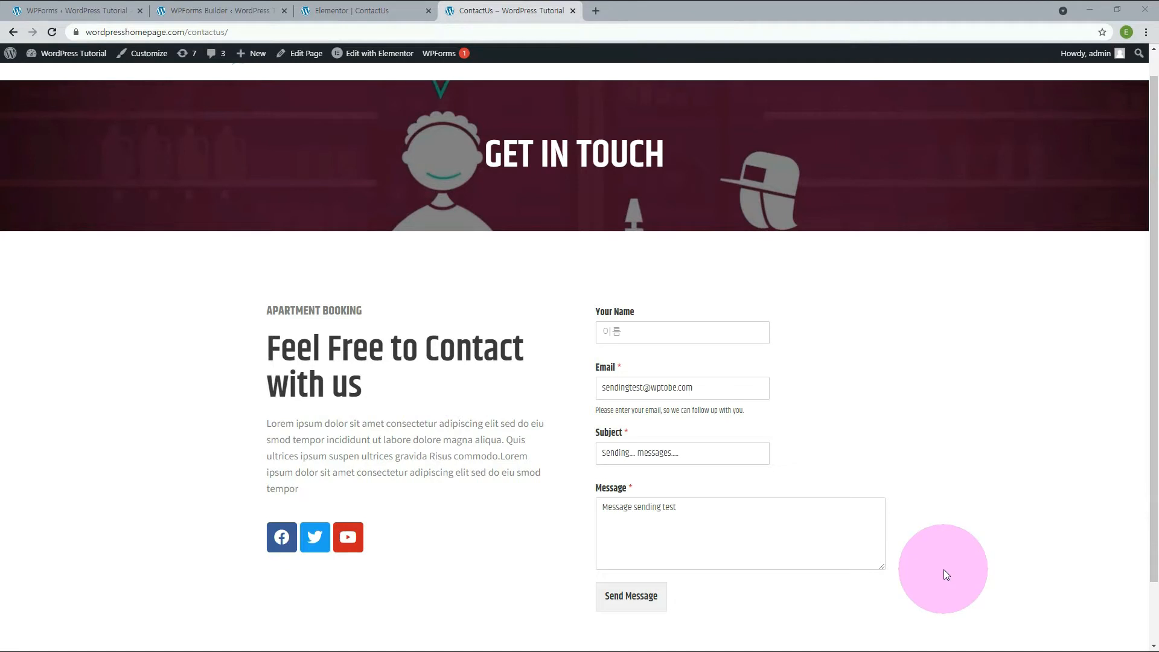
click(634, 604)
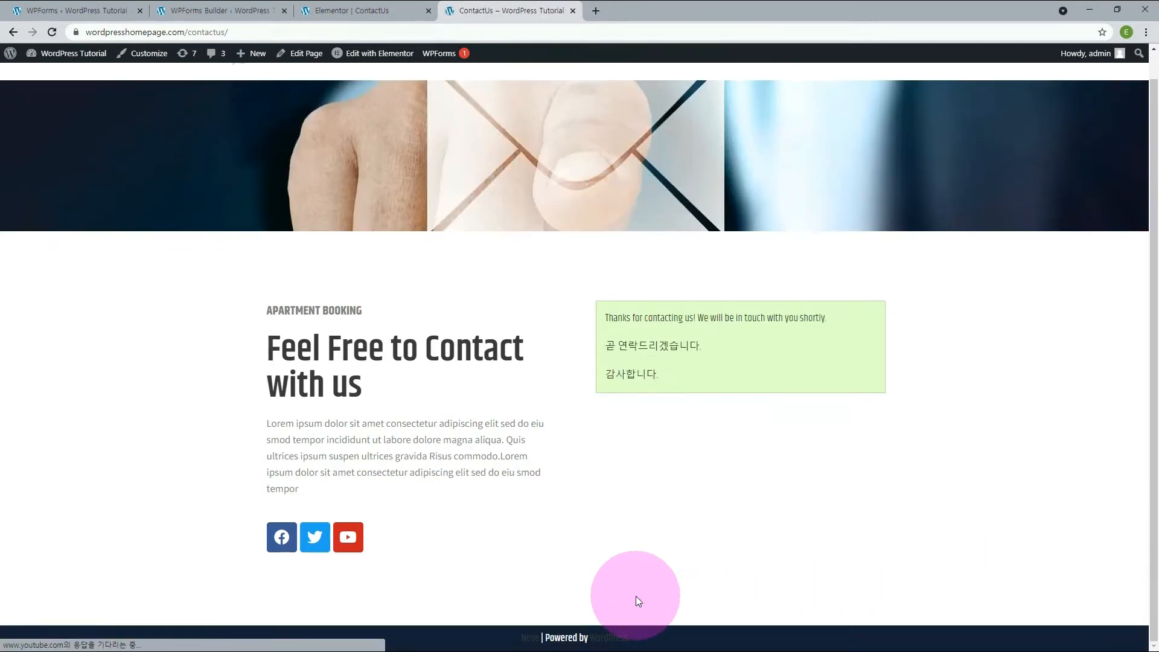